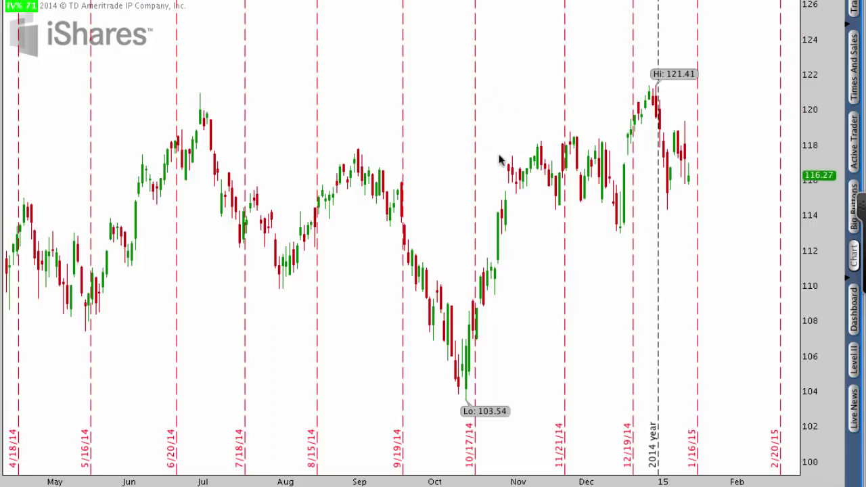
Open the chart's study editor, search the studies for "mac", and add MACDTwoLines as a lower study.
left_click_drag(324, 124, 68, 1)
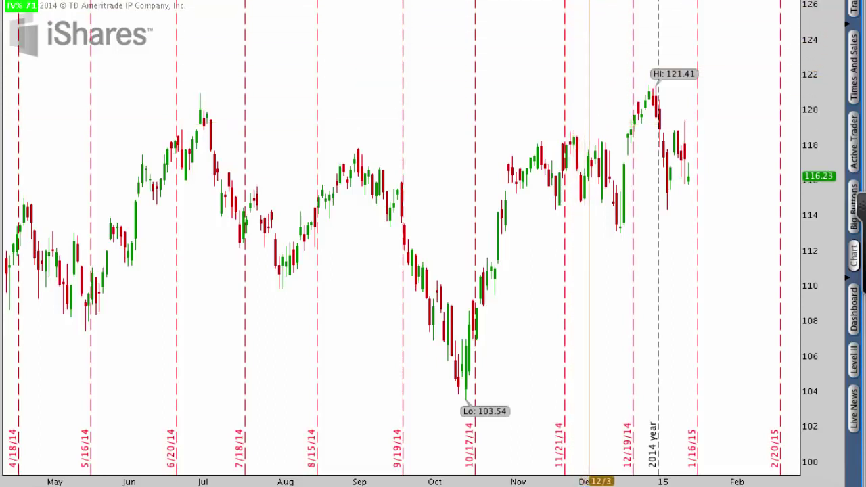
left_click(697, 2)
left_click(694, 21)
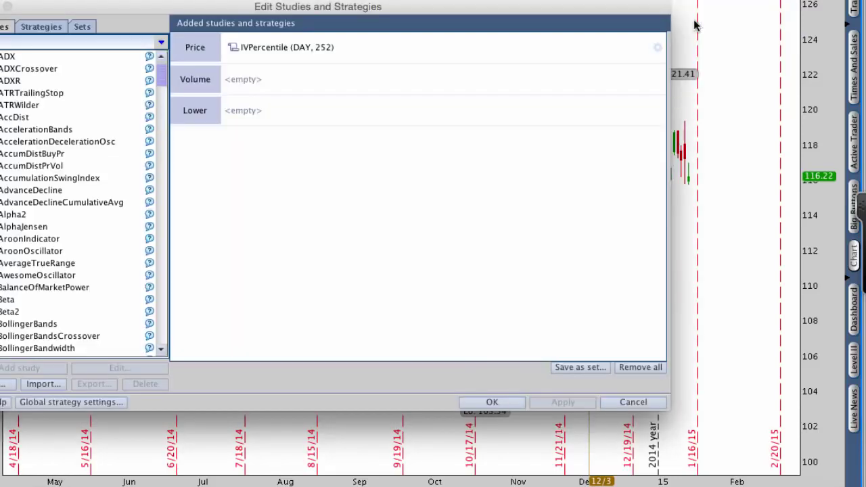
left_click_drag(341, 8, 427, 20)
left_click(154, 51)
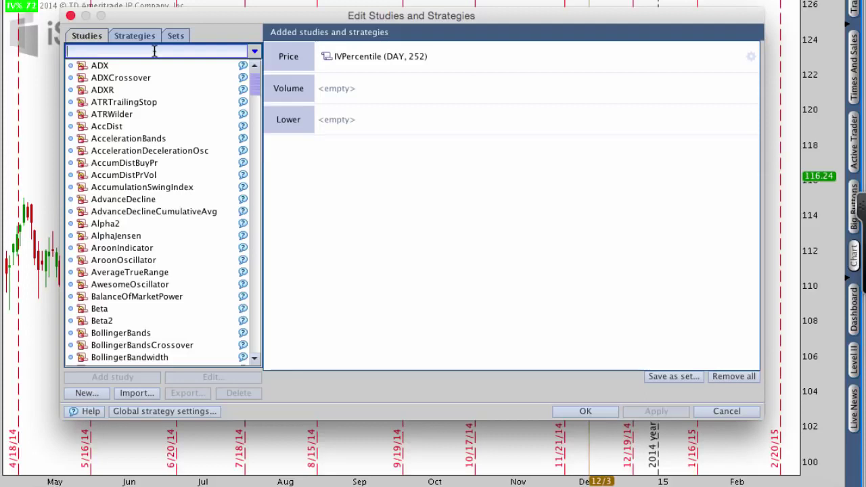
type("mac")
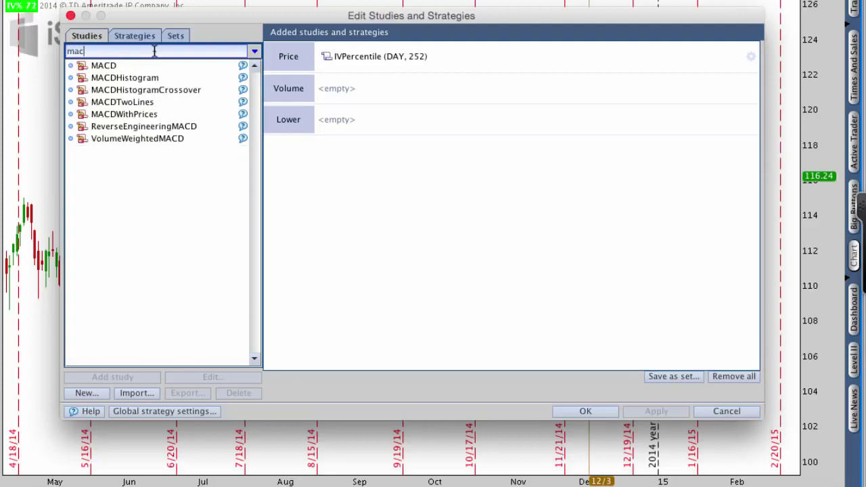
left_click(143, 103)
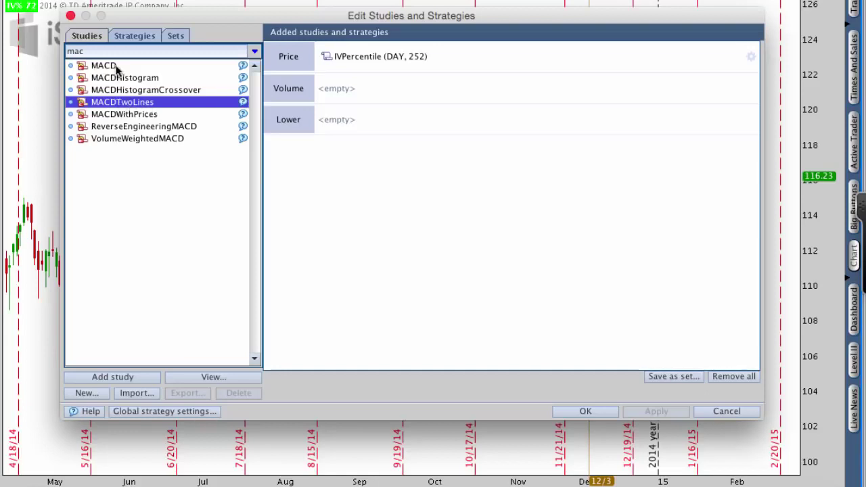
double_click(122, 103)
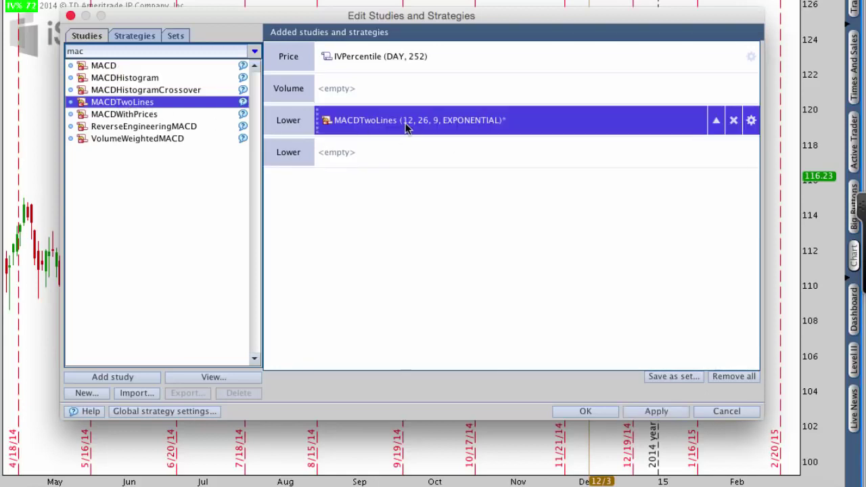
Open the customization settings of the added MACDTwoLines study and set its fast length to 15.
left_click(749, 125)
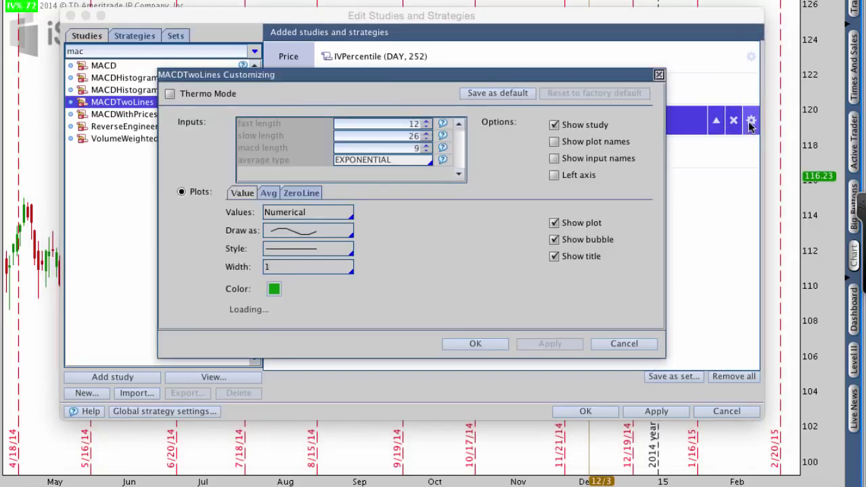
left_click_drag(420, 74, 414, 73)
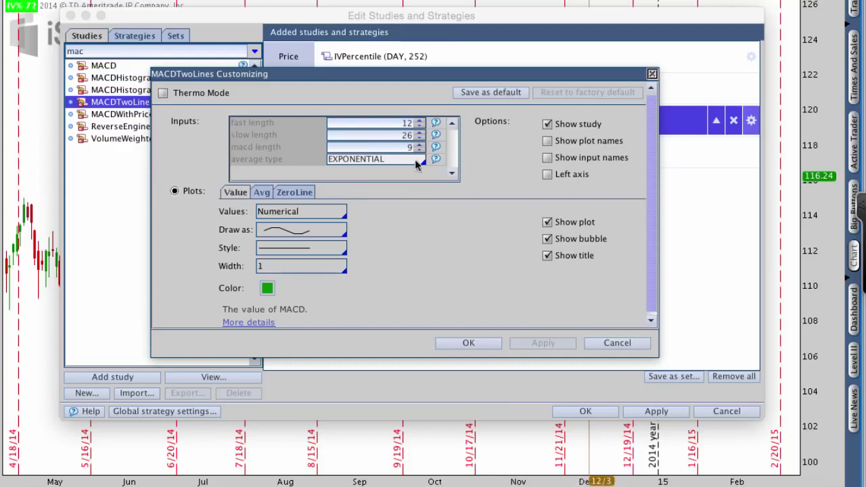
left_click_drag(229, 130, 278, 129)
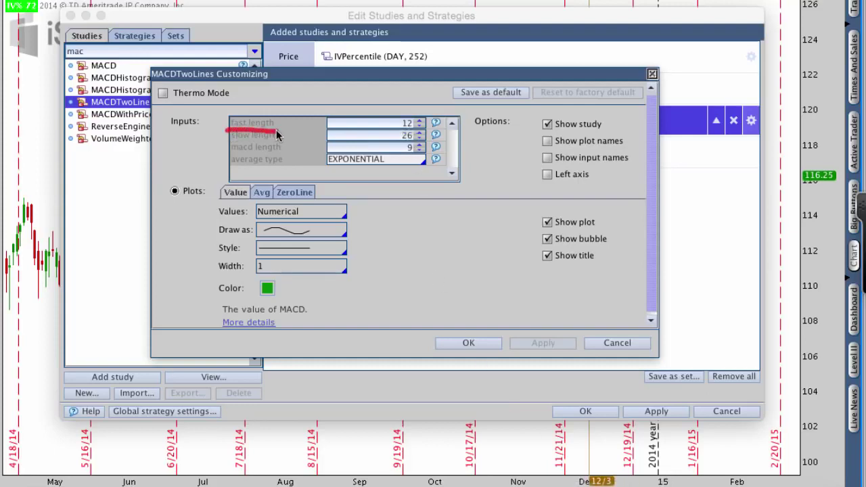
left_click_drag(395, 129, 414, 131)
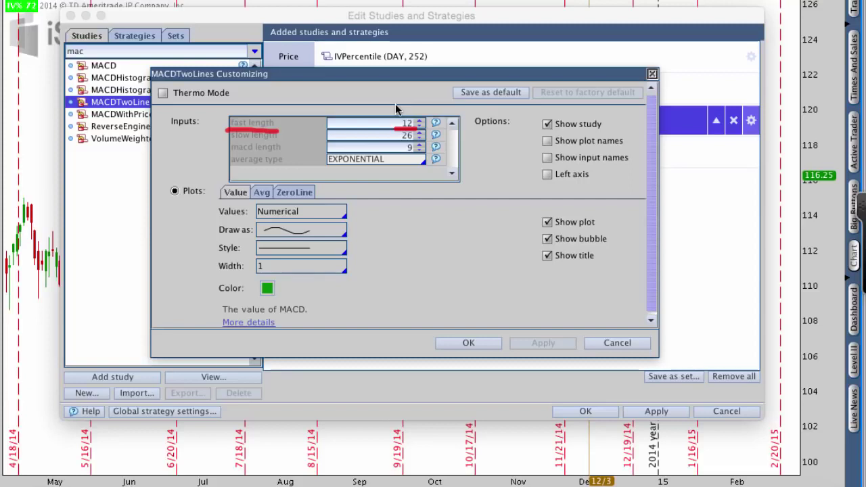
double_click(406, 124)
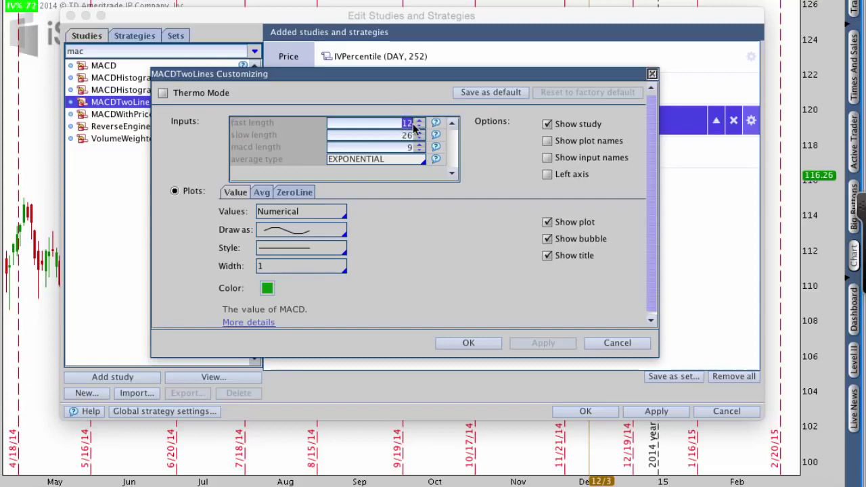
type("15")
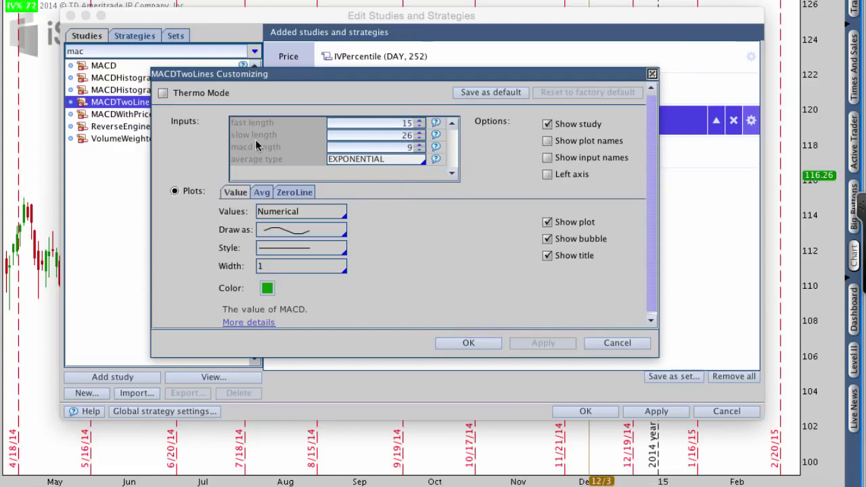
Set the MACDTwoLines slow length to 30 and apply the customized study to the chart.
double_click(398, 135)
type("30")
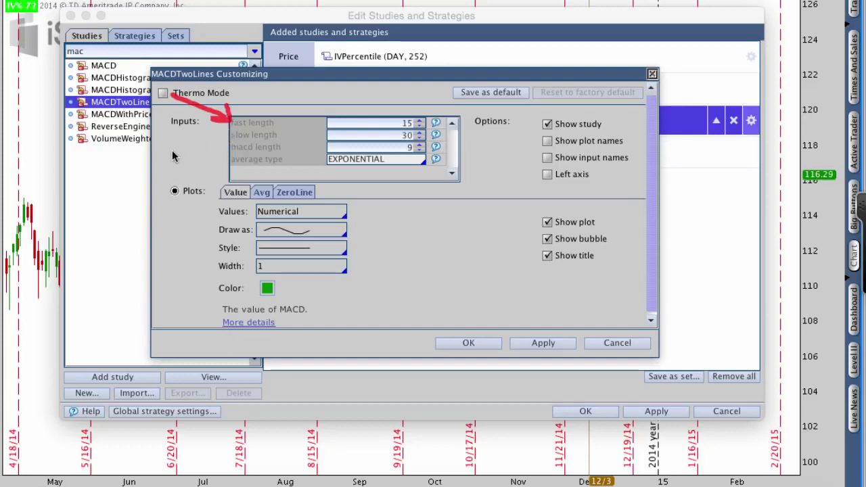
mouse_move(172, 156)
left_mouse_down()
mouse_move(227, 135)
mouse_move(209, 133)
mouse_move(227, 143)
mouse_move(225, 152)
left_mouse_up()
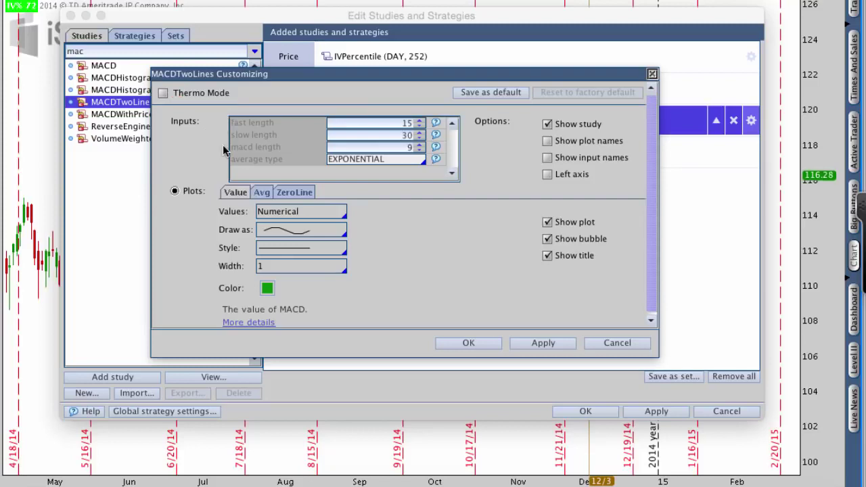
left_click(541, 344)
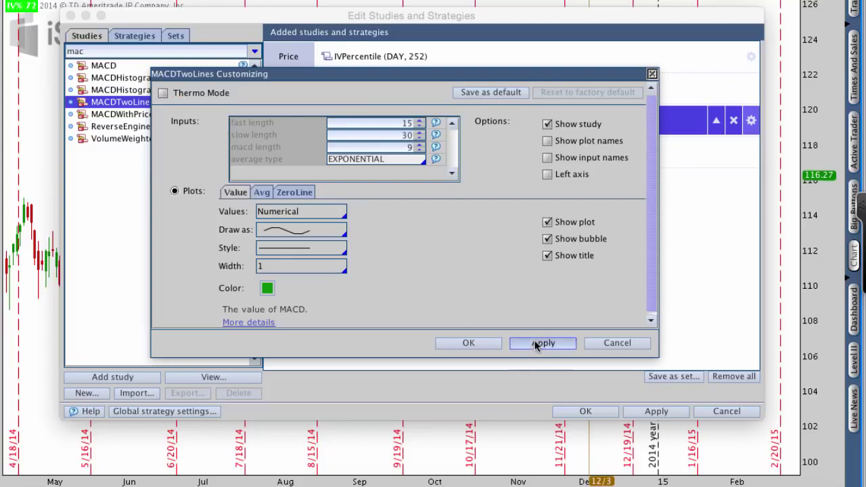
left_click(486, 343)
left_click(639, 410)
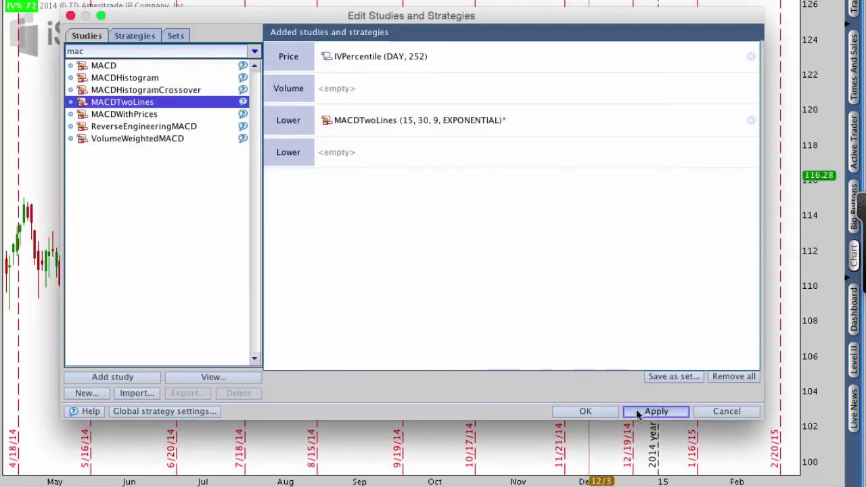
left_click(589, 412)
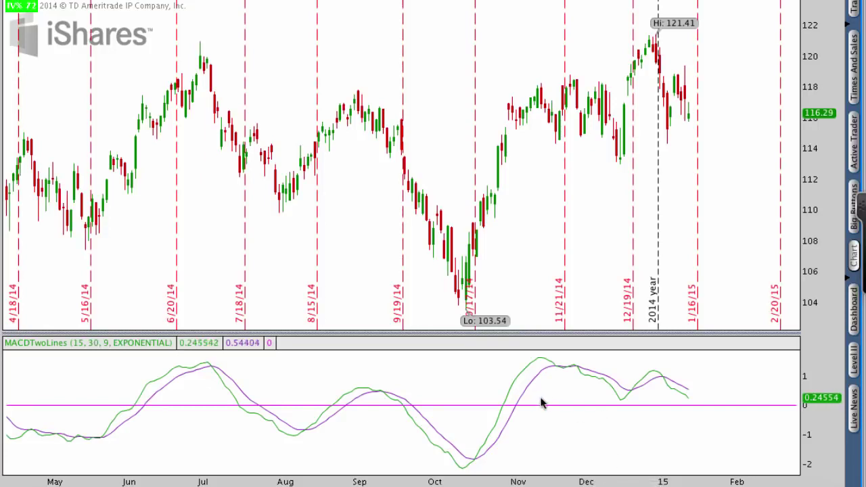
Examine the fast and slow MACD lines and compare their July and August crossovers with the price moves that follow.
mouse_move(131, 286)
left_mouse_down()
mouse_move(154, 353)
mouse_move(151, 376)
mouse_move(166, 355)
left_mouse_up()
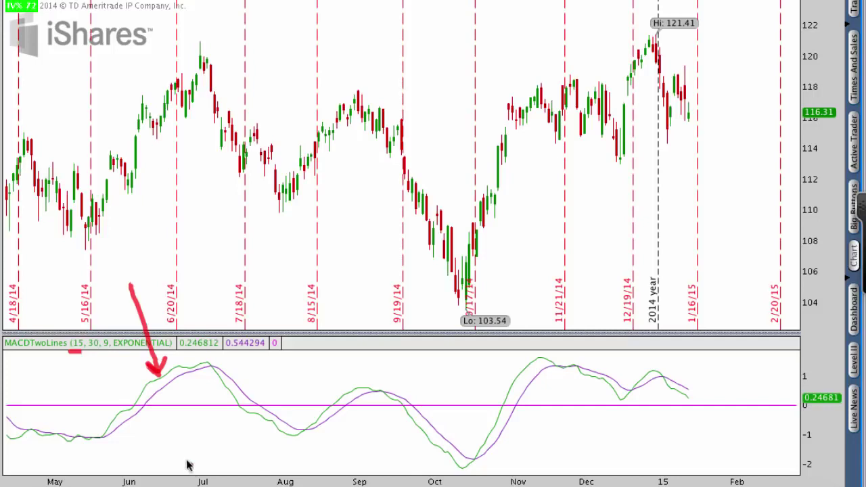
mouse_move(188, 465)
left_mouse_down()
mouse_move(142, 423)
mouse_move(140, 436)
mouse_move(145, 418)
mouse_move(157, 425)
left_mouse_up()
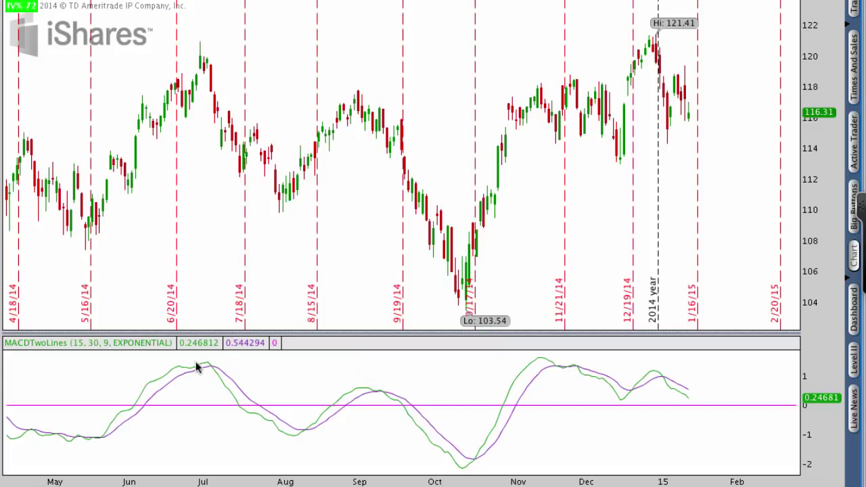
mouse_move(213, 356)
left_mouse_down()
mouse_move(200, 359)
mouse_move(198, 377)
mouse_move(218, 380)
mouse_move(216, 358)
left_mouse_up()
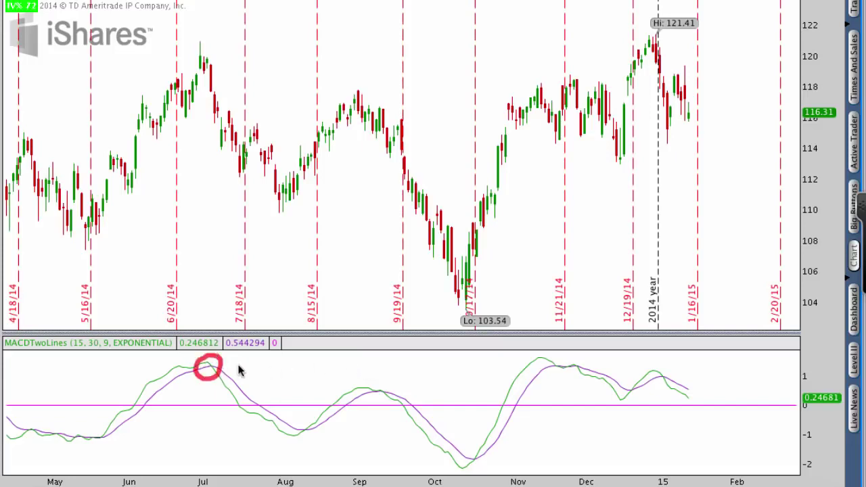
left_click_drag(223, 265, 210, 354)
mouse_move(201, 323)
left_mouse_down()
mouse_move(211, 348)
mouse_move(236, 331)
left_mouse_up()
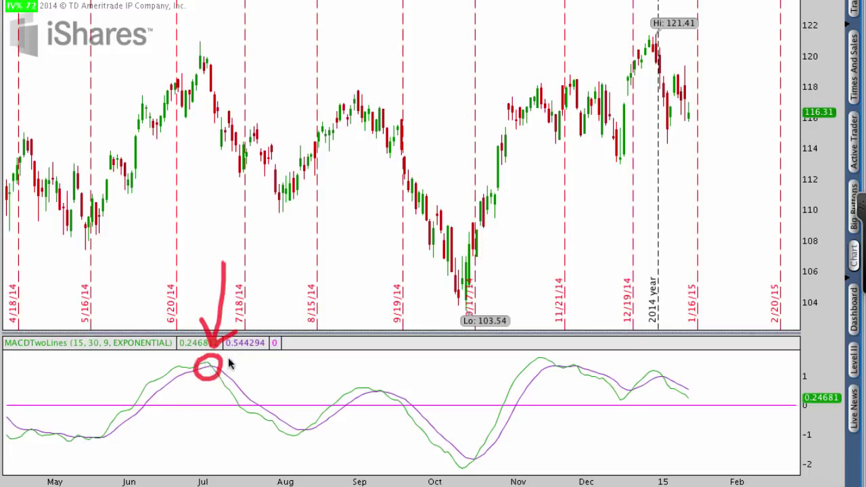
mouse_move(240, 234)
left_mouse_down()
mouse_move(220, 237)
mouse_move(241, 246)
mouse_move(220, 263)
mouse_move(214, 257)
left_mouse_up()
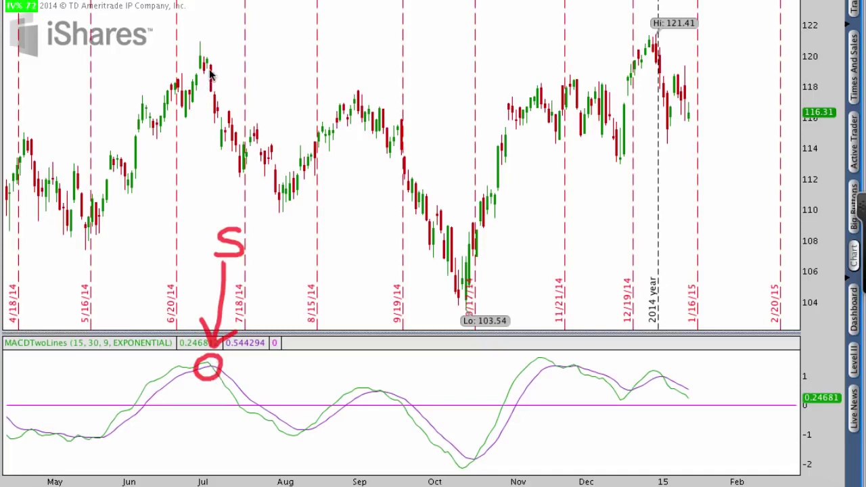
mouse_move(212, 65)
left_mouse_down()
mouse_move(201, 98)
mouse_move(218, 101)
mouse_move(215, 65)
mouse_move(287, 189)
left_mouse_up()
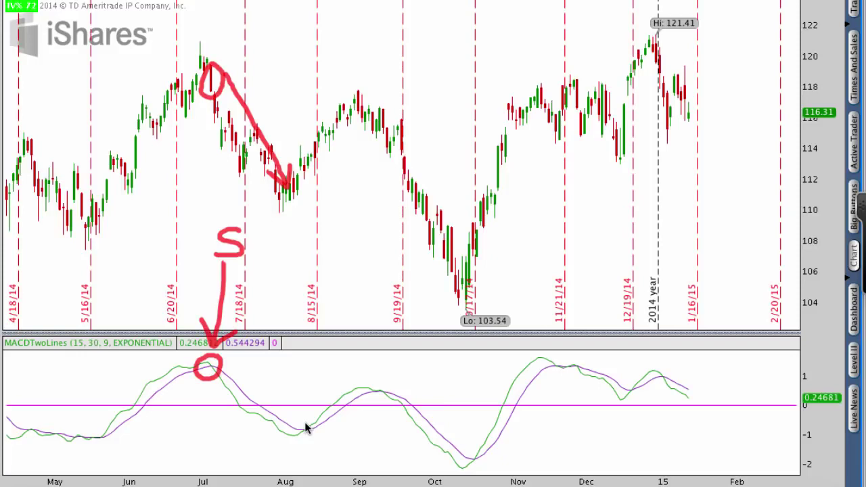
mouse_move(309, 418)
left_mouse_down()
mouse_move(295, 428)
mouse_move(298, 441)
mouse_move(315, 439)
mouse_move(315, 418)
mouse_move(314, 427)
left_mouse_up()
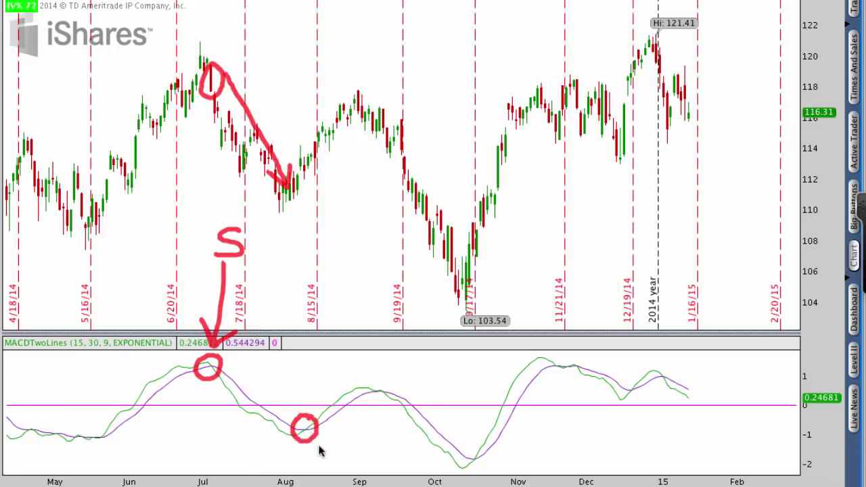
mouse_move(323, 447)
left_mouse_down()
mouse_move(337, 470)
mouse_move(323, 466)
left_mouse_up()
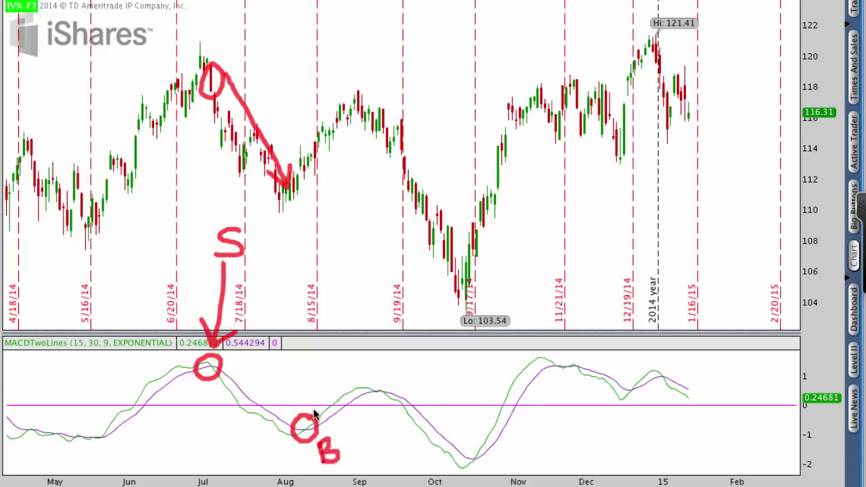
mouse_move(295, 177)
left_mouse_down()
mouse_move(300, 199)
mouse_move(298, 181)
mouse_move(369, 110)
mouse_move(371, 125)
left_mouse_up()
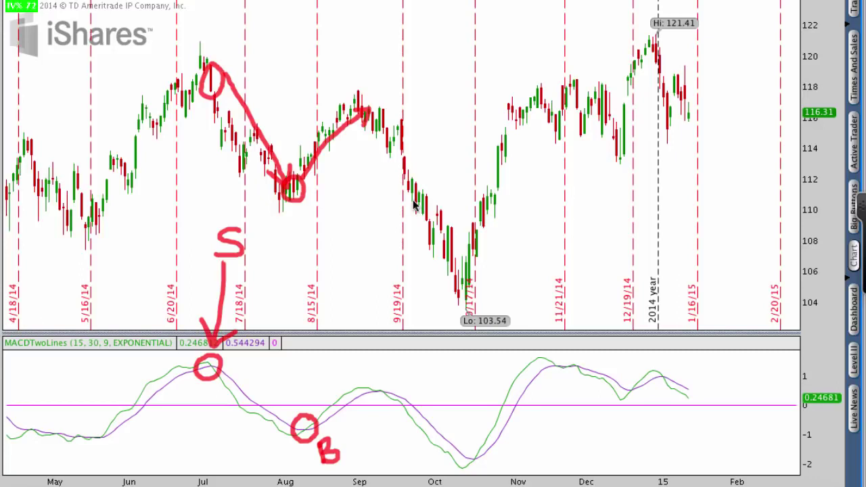
key("Escape")
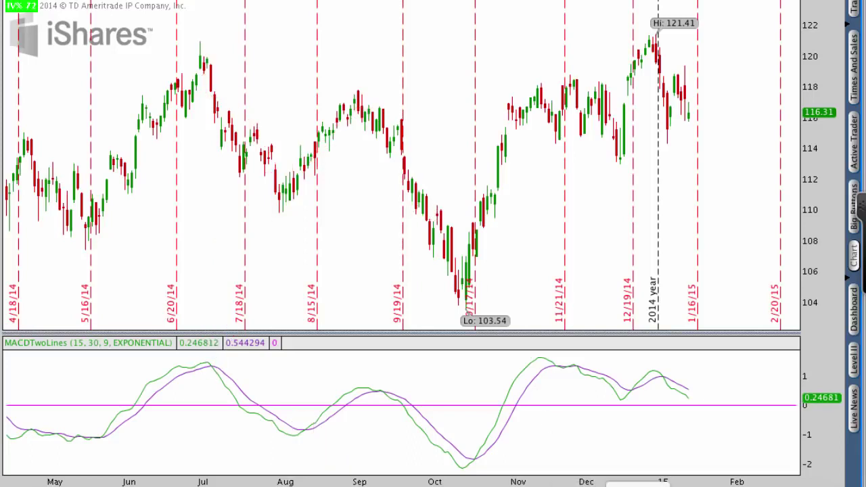
Compare the MACD lines with the price action for the November to mid-December stretch and the mid-October to November stretch.
mouse_move(623, 368)
left_mouse_down()
mouse_move(545, 354)
mouse_move(543, 379)
mouse_move(611, 408)
mouse_move(636, 384)
mouse_move(622, 367)
left_mouse_up()
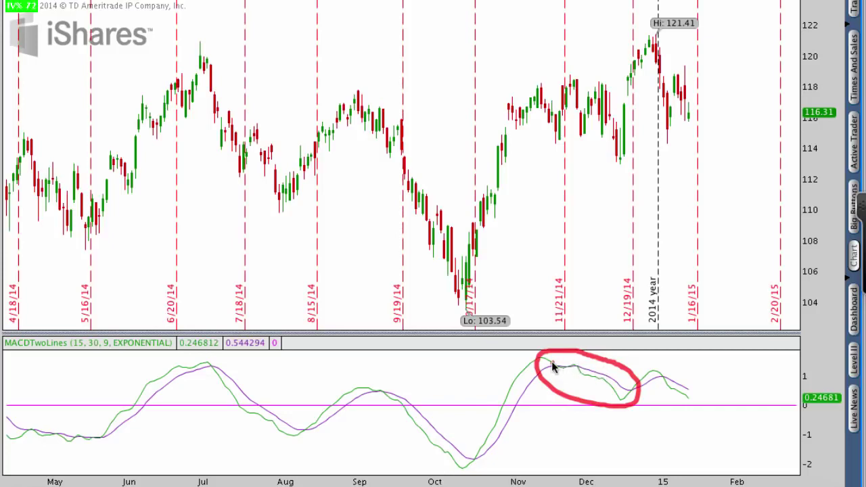
mouse_move(552, 365)
left_mouse_down()
mouse_move(578, 368)
mouse_move(620, 396)
left_mouse_up()
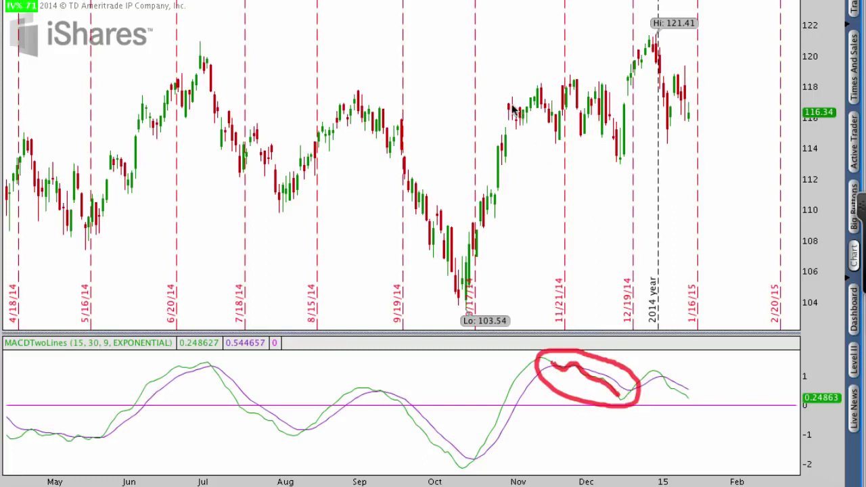
mouse_move(512, 106)
left_mouse_down()
mouse_move(632, 102)
mouse_move(618, 113)
left_mouse_up()
key("ctrl+z")
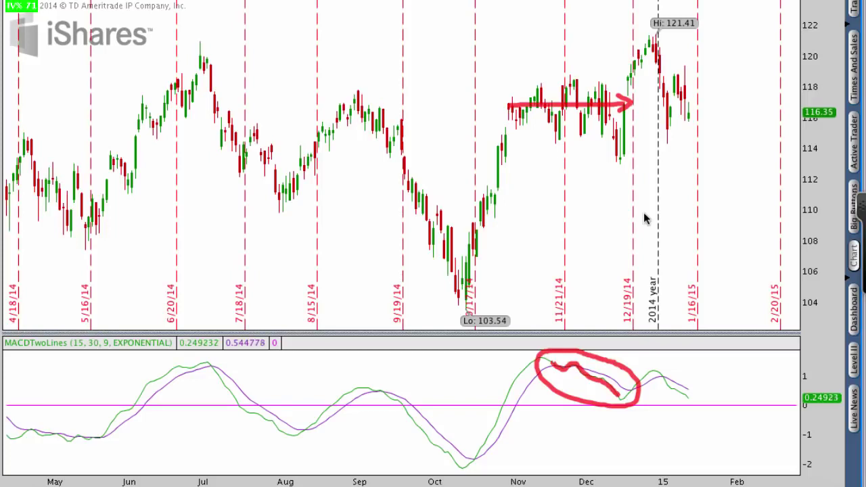
key("Escape")
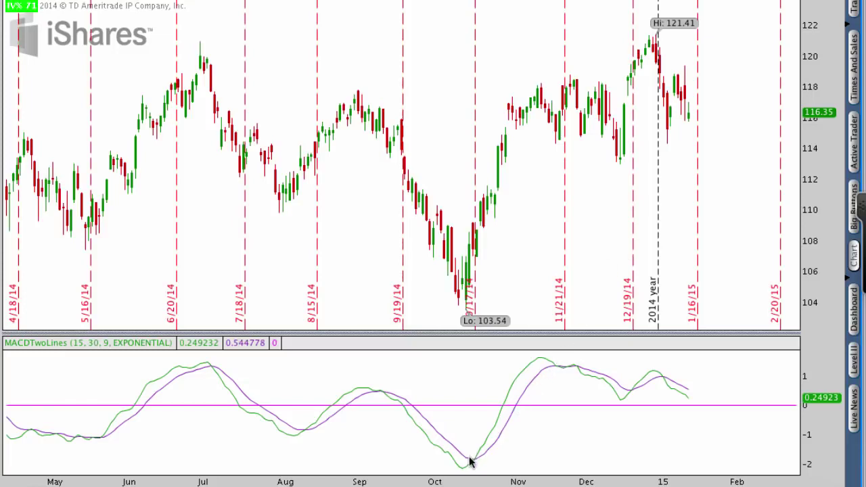
mouse_move(471, 462)
left_mouse_down()
mouse_move(551, 354)
mouse_move(553, 371)
left_mouse_up()
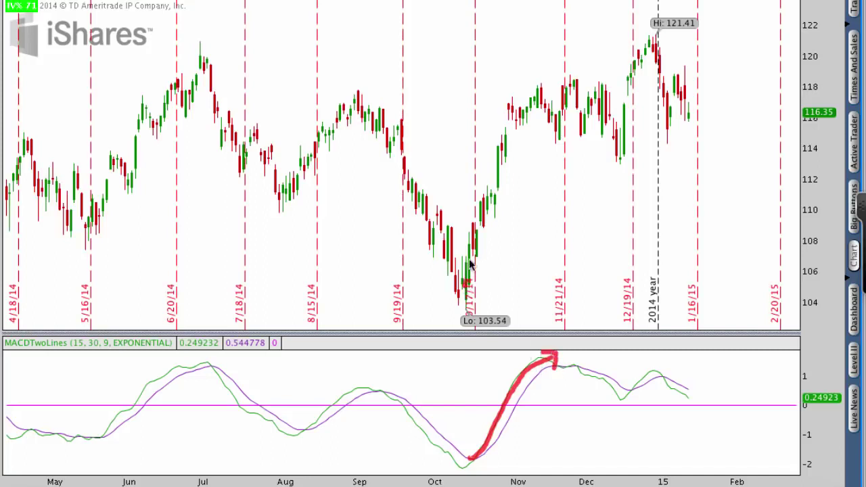
mouse_move(466, 286)
left_mouse_down()
mouse_move(522, 144)
mouse_move(560, 93)
mouse_move(549, 90)
mouse_move(568, 115)
mouse_move(563, 108)
left_mouse_up()
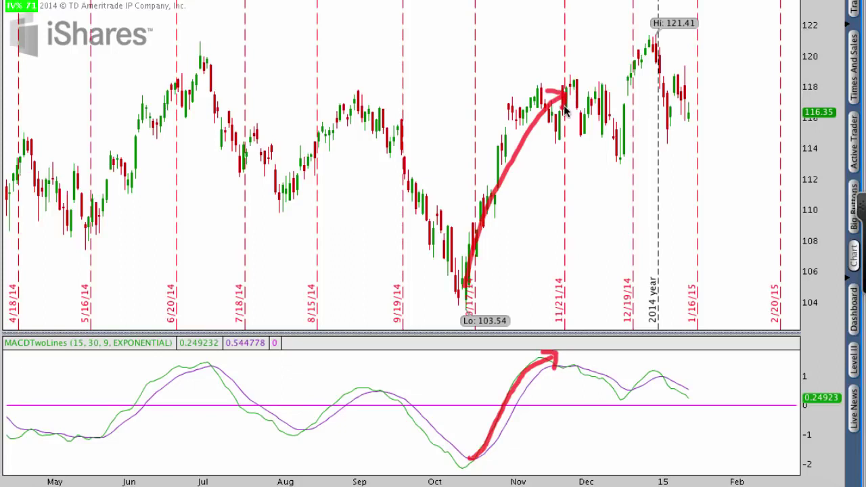
key("Escape")
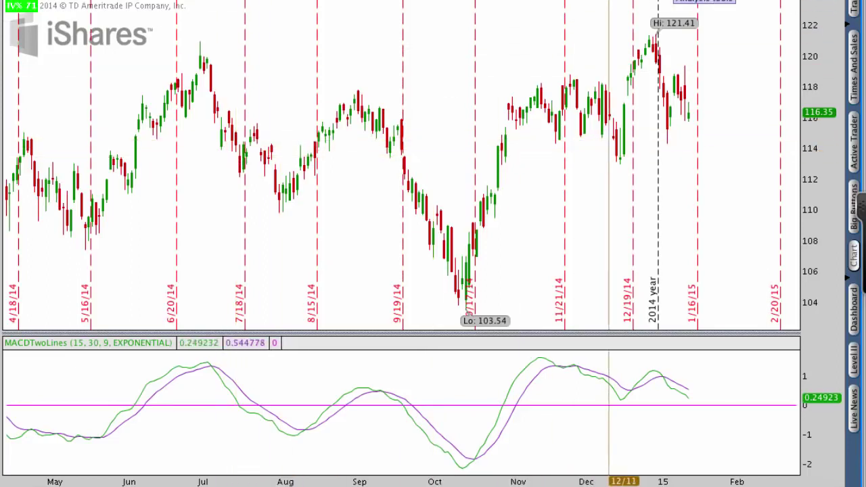
Open the chart's study editor, search for cci and add the CCI study as a lower study.
left_click(683, 2)
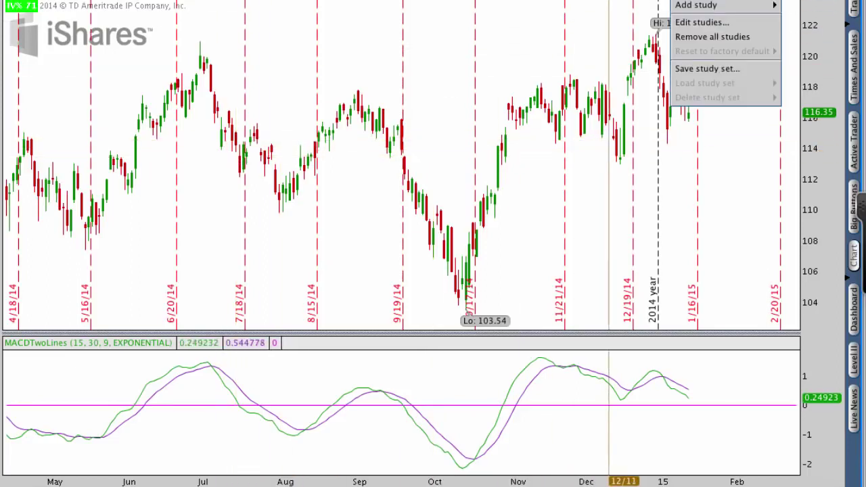
left_click(690, 22)
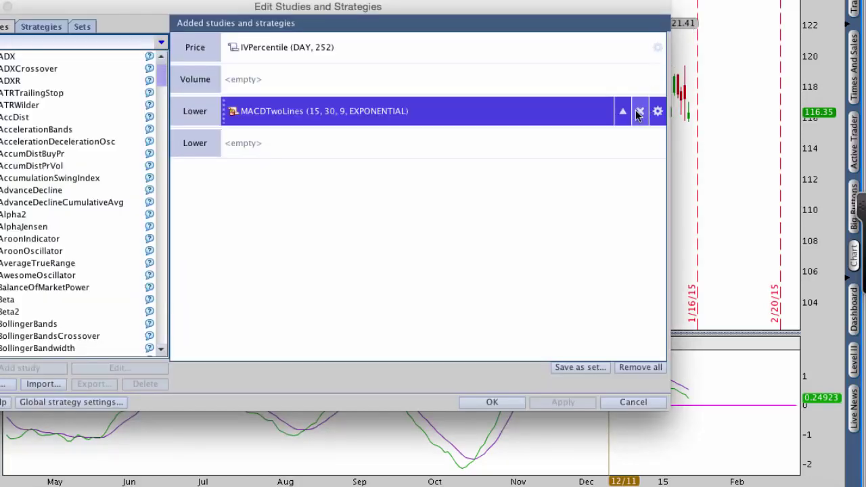
left_click(124, 42)
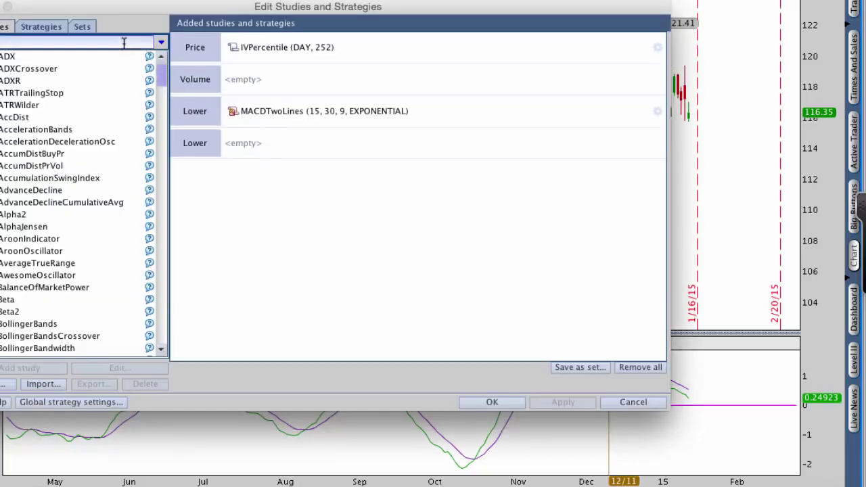
type("cci")
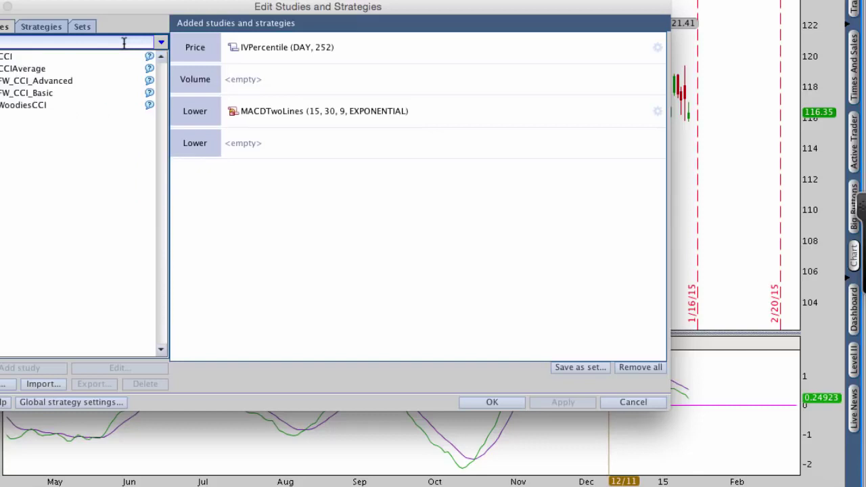
double_click(57, 58)
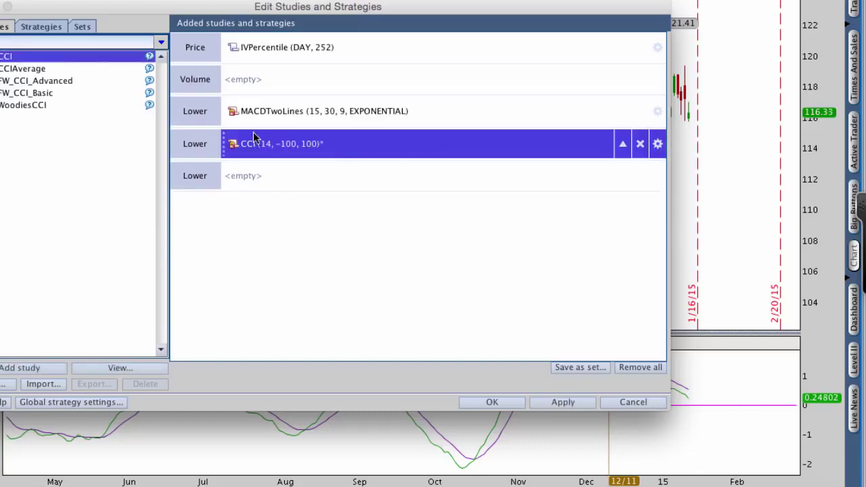
Set the length of the added CCI study to 31 and apply it to the chart.
left_click(656, 143)
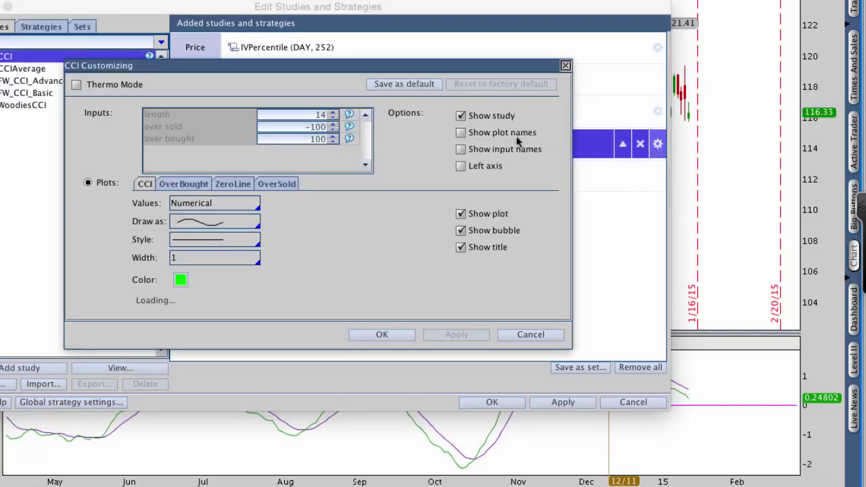
double_click(321, 115)
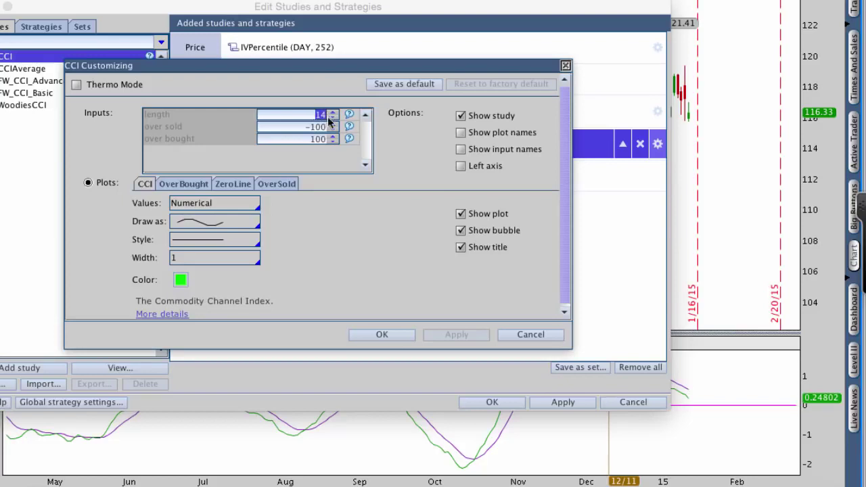
type("31")
left_click(370, 332)
left_click(555, 403)
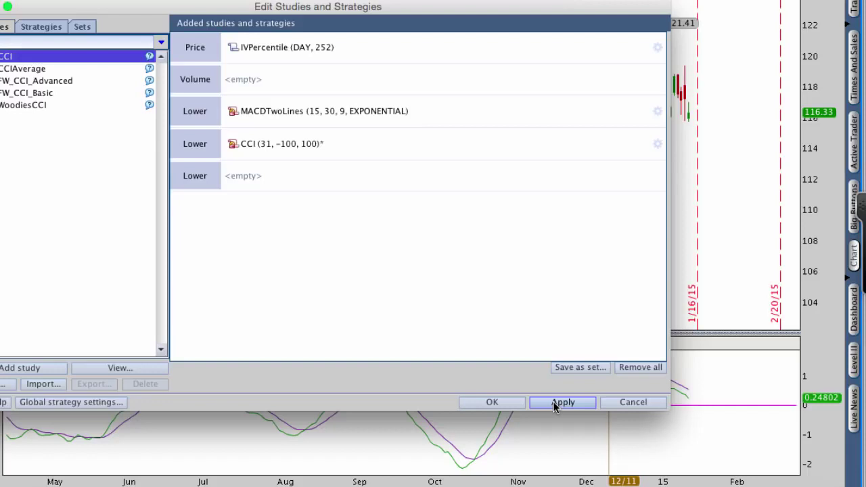
mouse_move(252, 155)
left_mouse_down()
mouse_move(264, 157)
mouse_move(272, 133)
mouse_move(256, 155)
left_mouse_up()
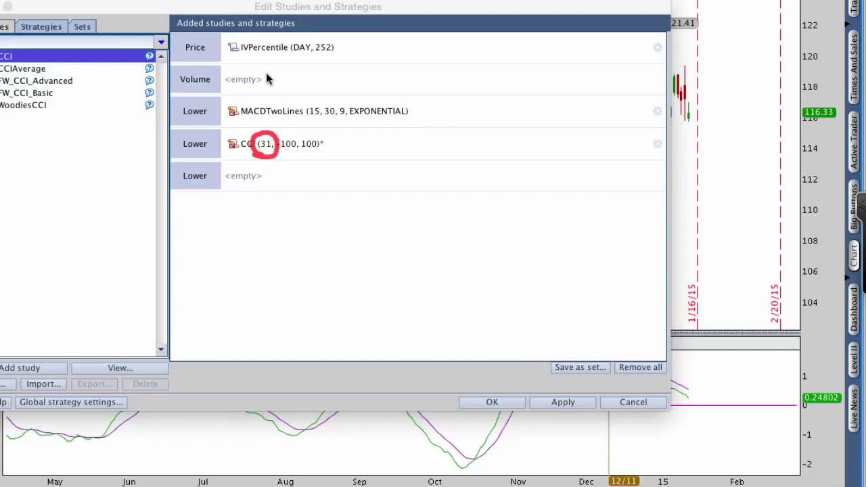
key("Escape")
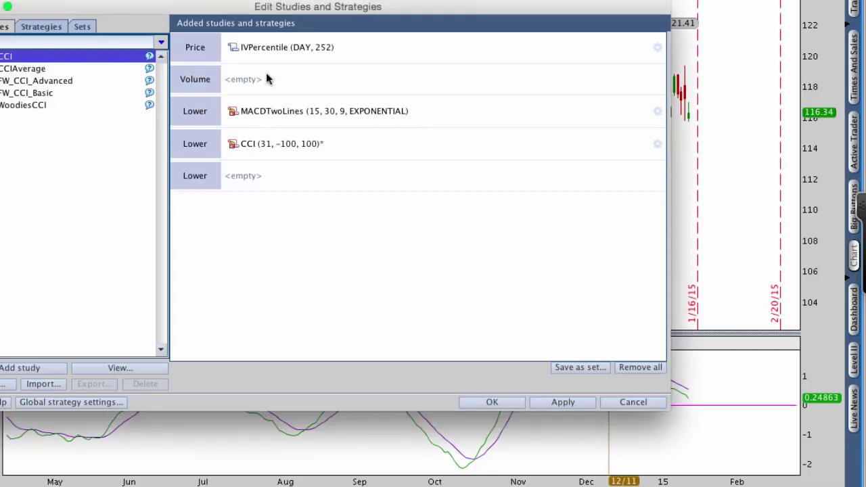
left_click(535, 402)
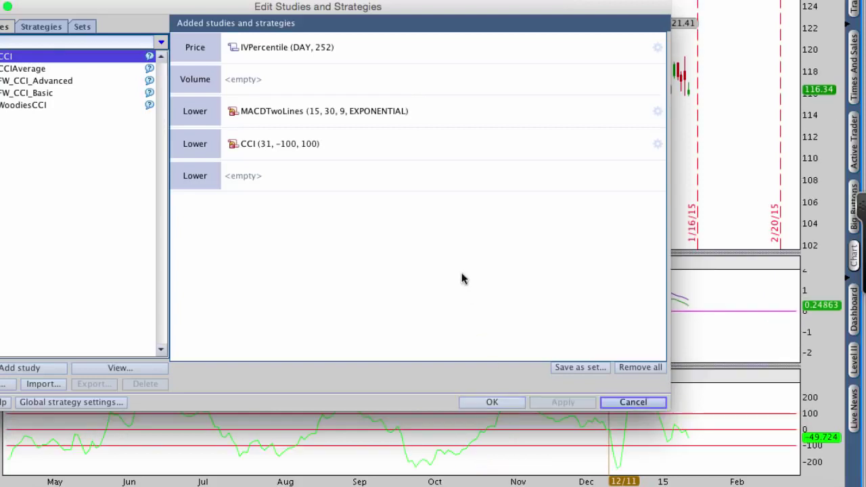
Change the CCI plot's color to blue, apply the change to the chart and close the study editor.
left_click(656, 144)
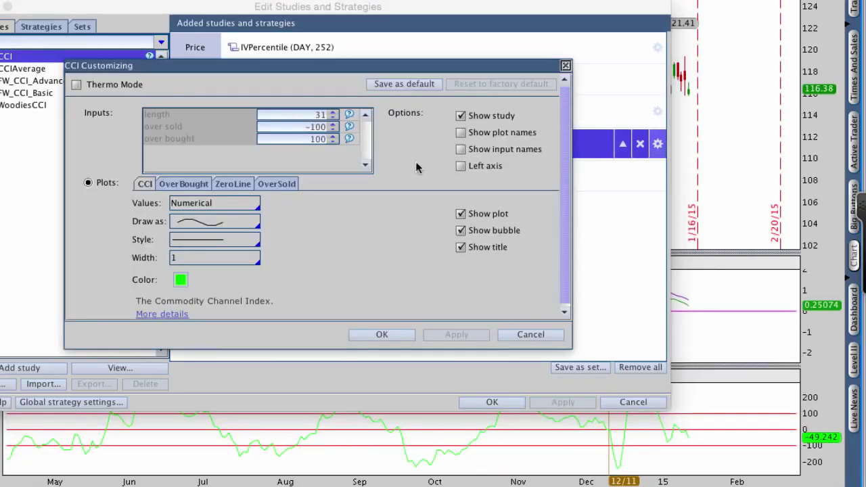
left_click(184, 185)
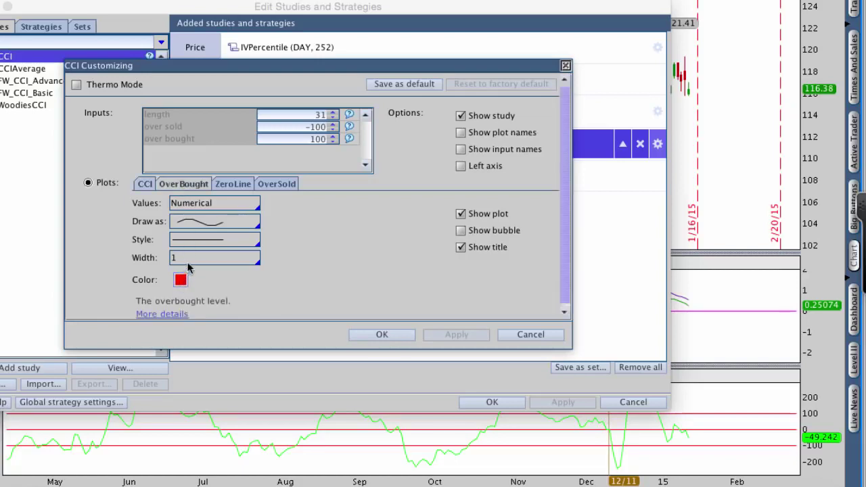
left_click(240, 186)
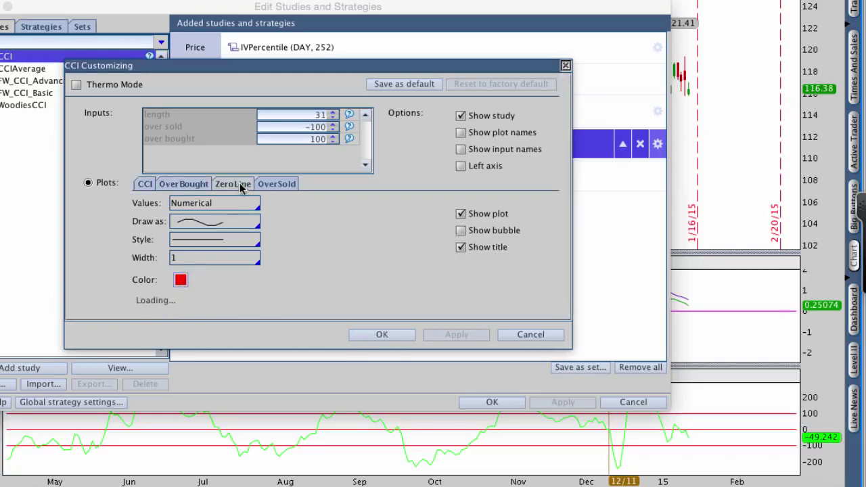
left_click(274, 186)
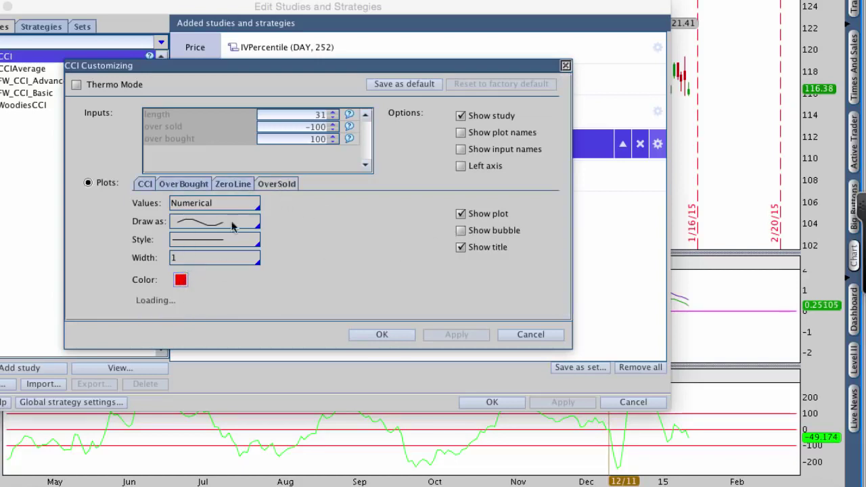
left_click(172, 184)
left_click(144, 185)
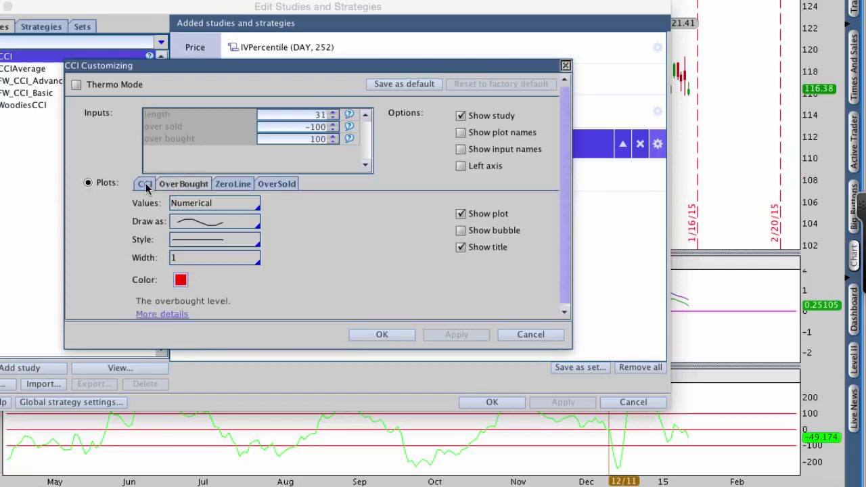
left_click(180, 279)
left_click(182, 316)
left_click(447, 335)
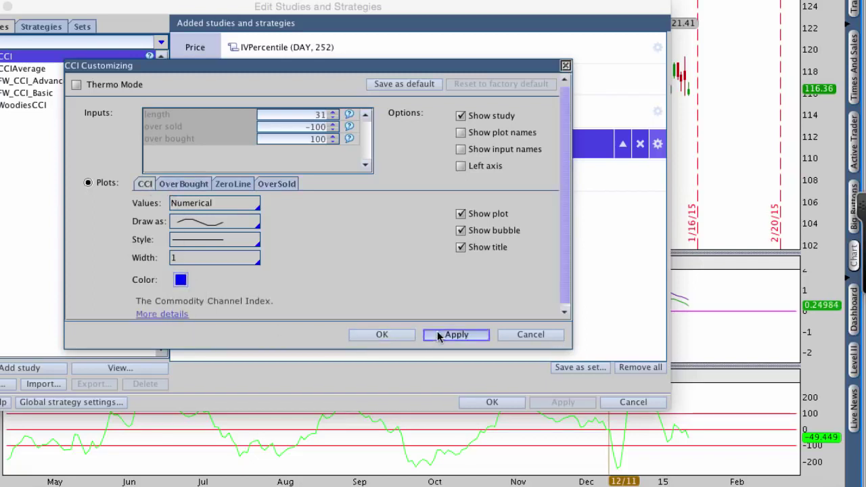
left_click(392, 337)
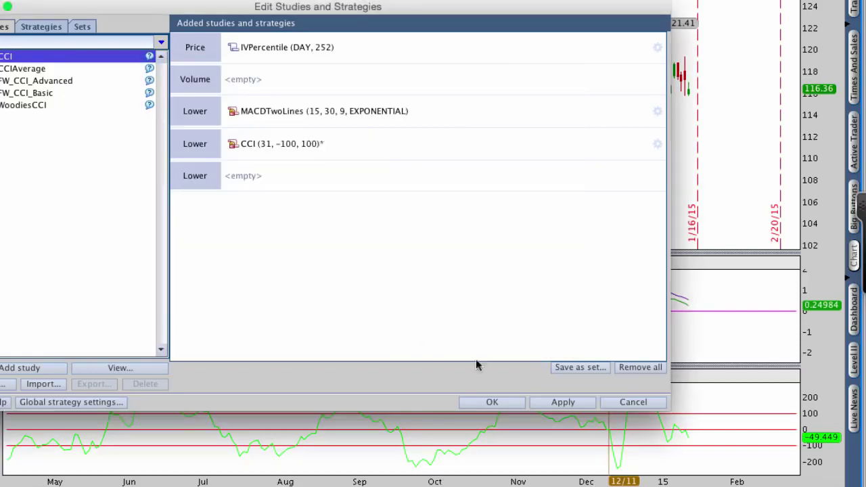
left_click(553, 401)
left_click(493, 401)
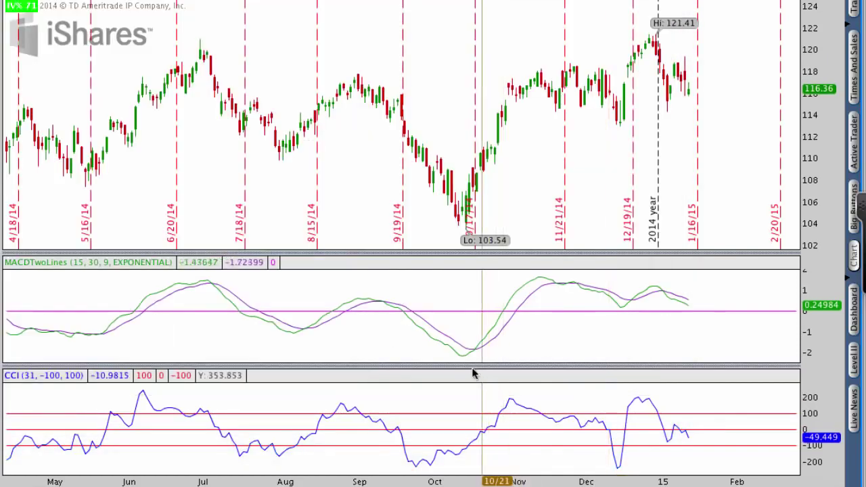
Zoom the chart in on mid-September 2014 to January 2015 and enlarge the CCI pane.
left_click_drag(474, 373, 390, 340)
left_click_drag(517, 346, 737, 343)
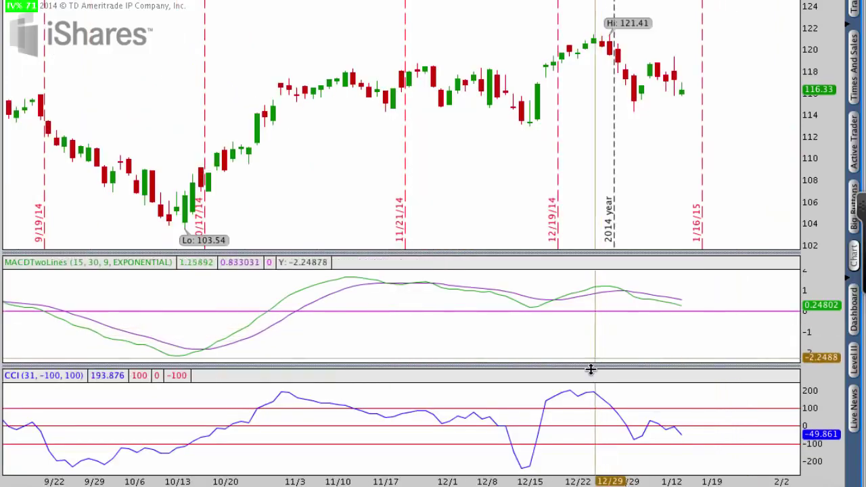
left_click_drag(590, 366, 589, 209)
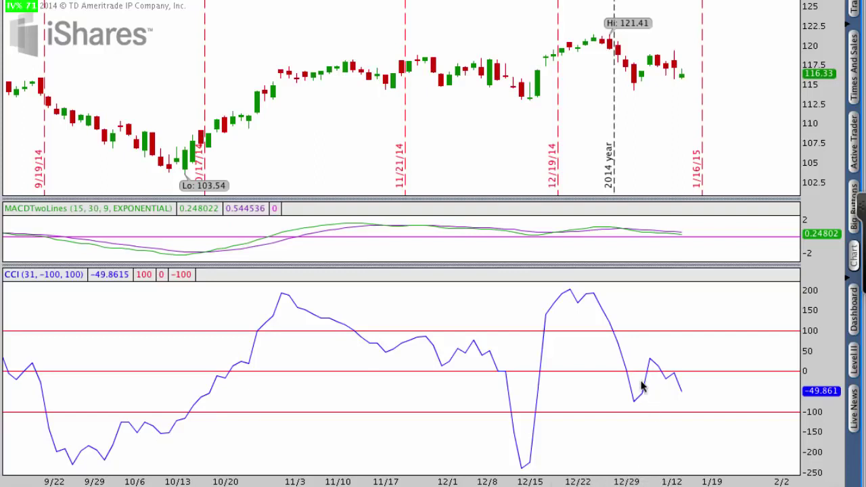
Examine the zero line and the 100 overbought level in the CCI pane, focusing on the zero line.
mouse_move(39, 371)
left_mouse_down()
mouse_move(319, 379)
mouse_move(526, 369)
left_mouse_up()
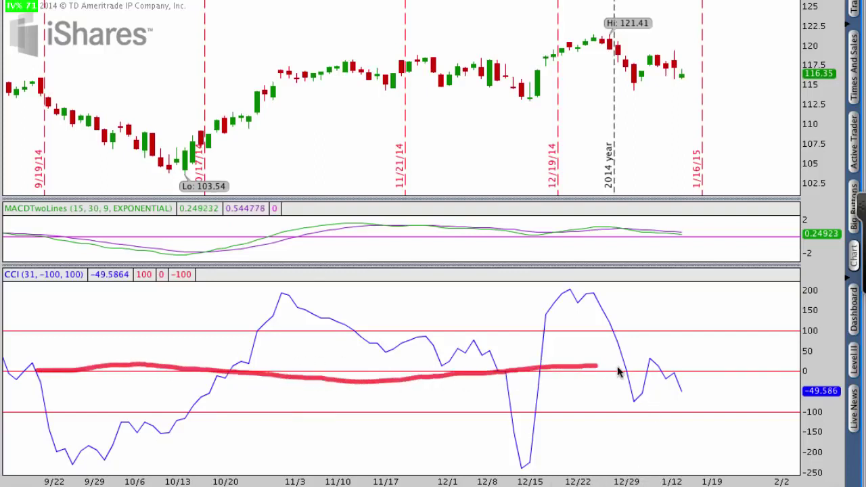
left_click_drag(618, 371, 778, 371)
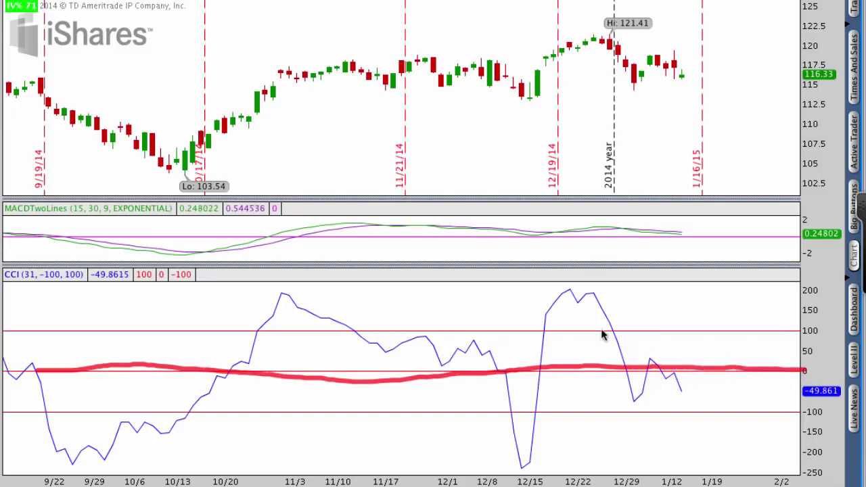
left_click_drag(600, 330, 794, 331)
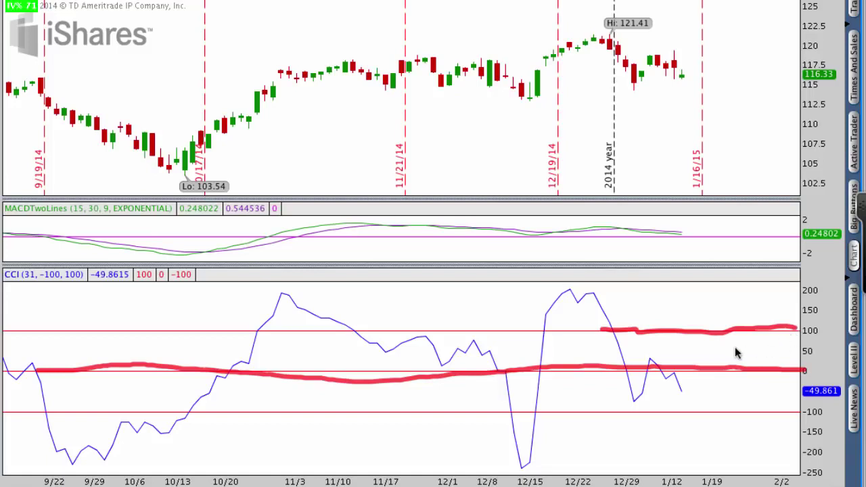
key("Escape")
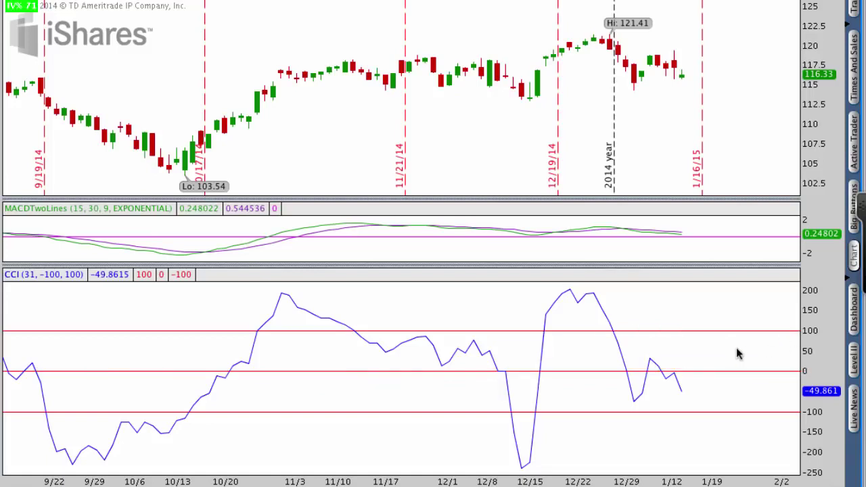
mouse_move(815, 357)
left_mouse_down()
mouse_move(644, 361)
mouse_move(605, 384)
mouse_move(760, 376)
mouse_move(827, 361)
mouse_move(817, 356)
left_mouse_up()
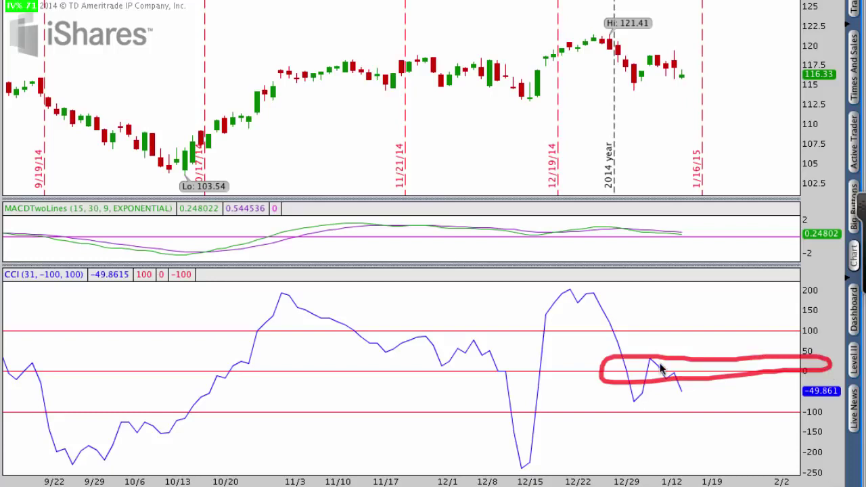
key("Escape")
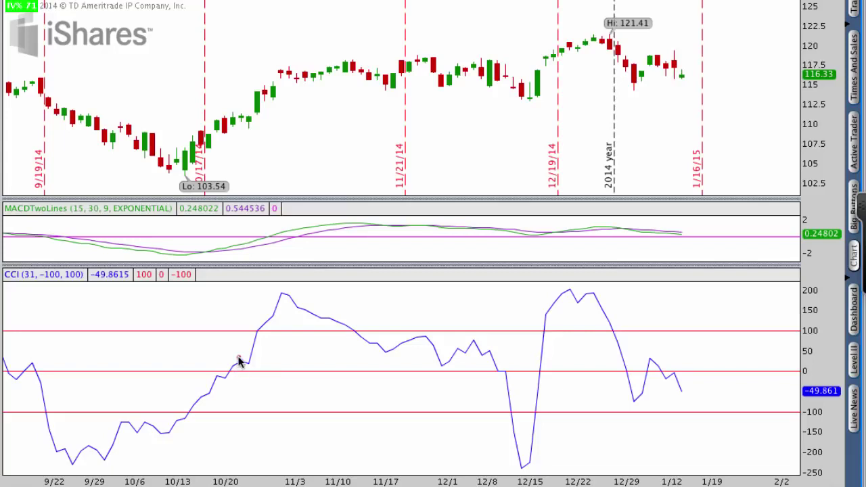
Examine the CCI's zero-line crossings from October to late December against price, including its early November peak and mid-December trough.
mouse_move(238, 360)
left_mouse_down()
mouse_move(227, 353)
mouse_move(210, 371)
mouse_move(219, 386)
mouse_move(252, 382)
mouse_move(235, 355)
left_mouse_up()
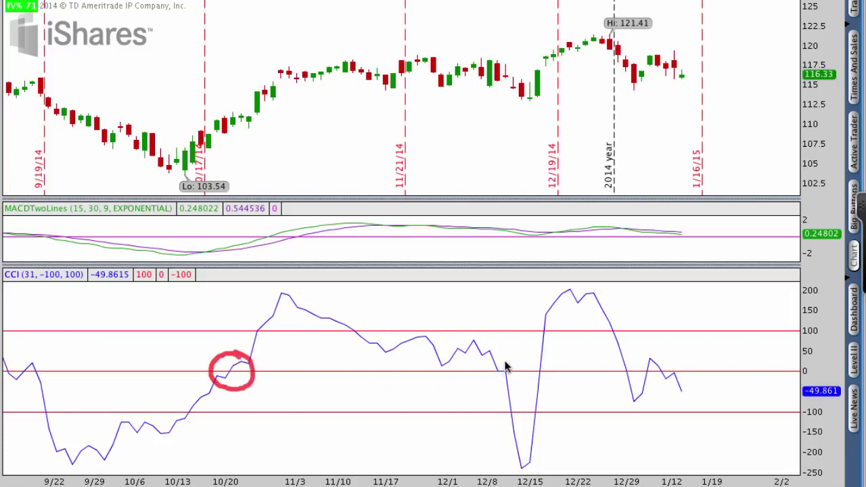
mouse_move(506, 366)
left_mouse_down()
mouse_move(488, 354)
mouse_move(491, 384)
mouse_move(513, 370)
mouse_move(506, 354)
mouse_move(549, 357)
mouse_move(529, 389)
mouse_move(555, 364)
mouse_move(548, 356)
left_mouse_up()
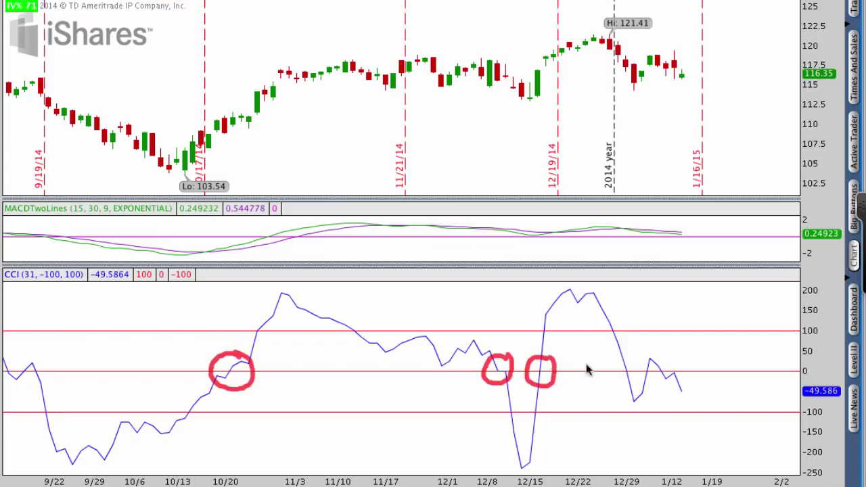
mouse_move(630, 361)
left_mouse_down()
mouse_move(614, 386)
mouse_move(629, 363)
mouse_move(624, 355)
left_mouse_up()
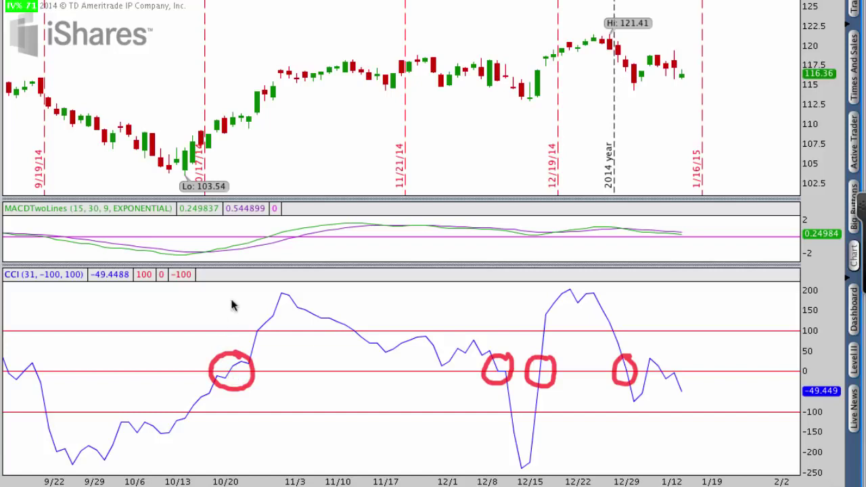
mouse_move(230, 111)
left_mouse_down()
mouse_move(222, 135)
mouse_move(247, 121)
mouse_move(231, 108)
mouse_move(238, 122)
mouse_move(399, 63)
mouse_move(383, 50)
mouse_move(401, 77)
left_mouse_up()
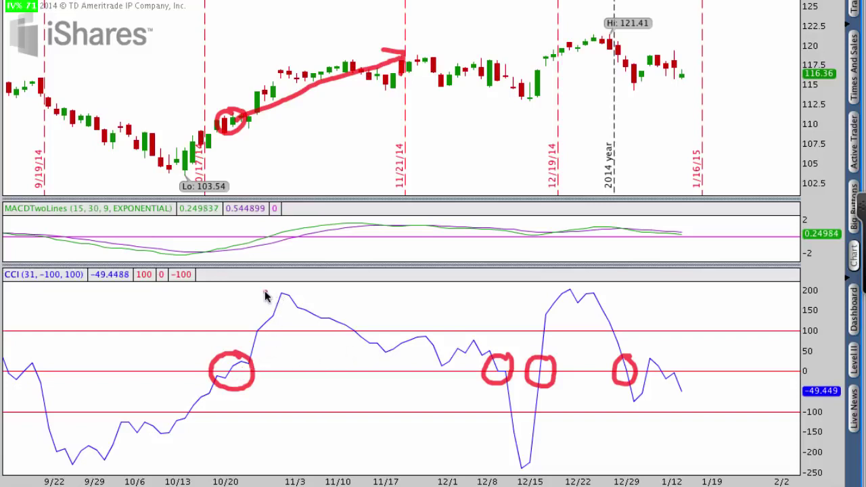
mouse_move(264, 292)
left_mouse_down()
mouse_move(309, 294)
mouse_move(269, 294)
left_mouse_up()
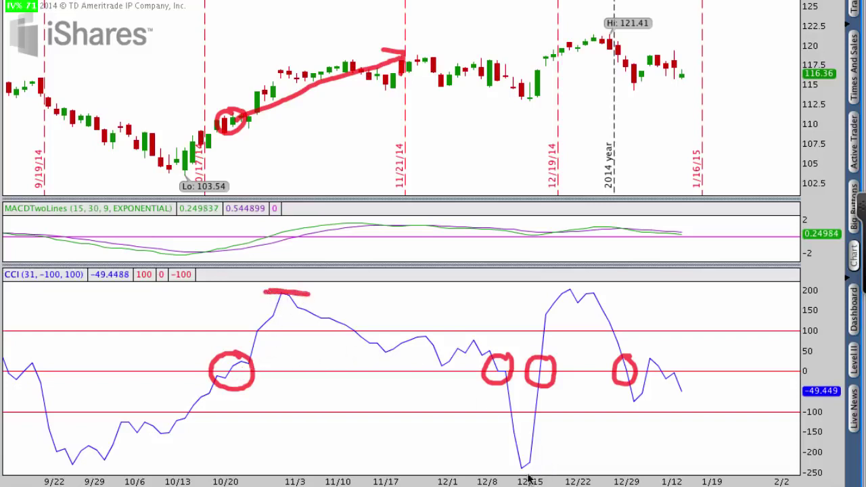
left_click_drag(508, 463, 545, 467)
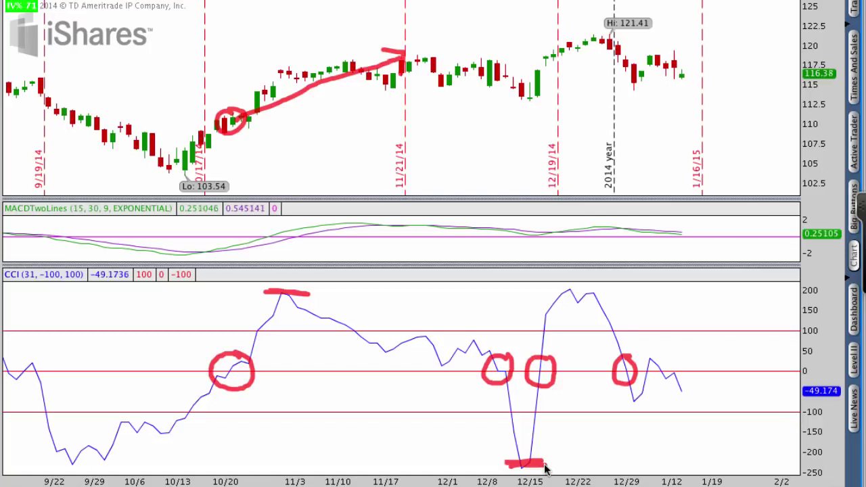
key("Escape")
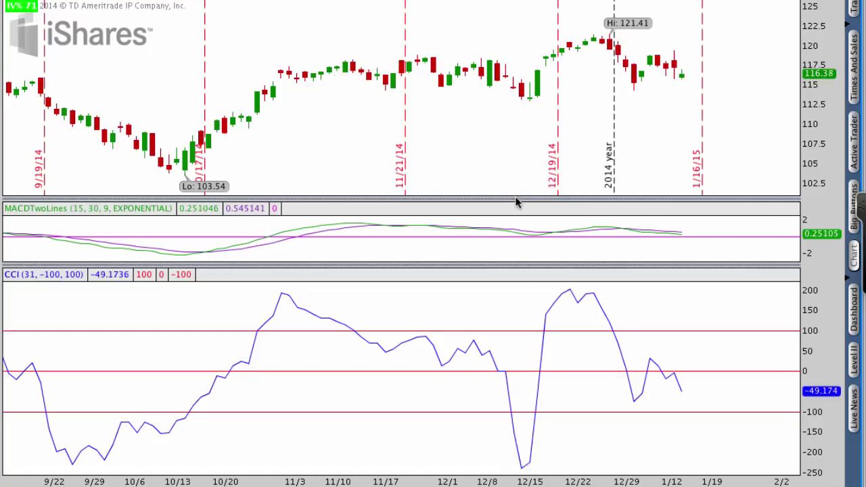
Enlarge the price pane by lowering the divider between it and the MACDTwoLines study.
left_click_drag(515, 197, 524, 244)
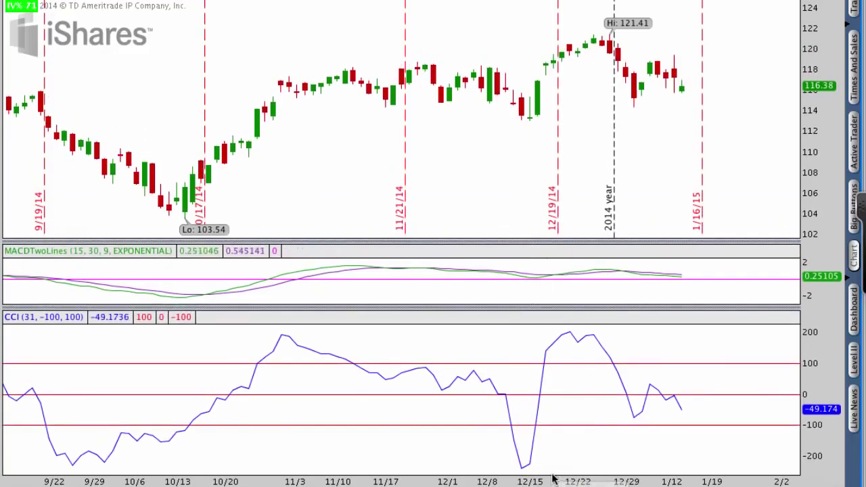
Examine the CCI's mid-December trough below -100 against the price decline, rebound and early January pullback.
mouse_move(526, 448)
left_mouse_down()
mouse_move(538, 473)
mouse_move(534, 449)
left_mouse_up()
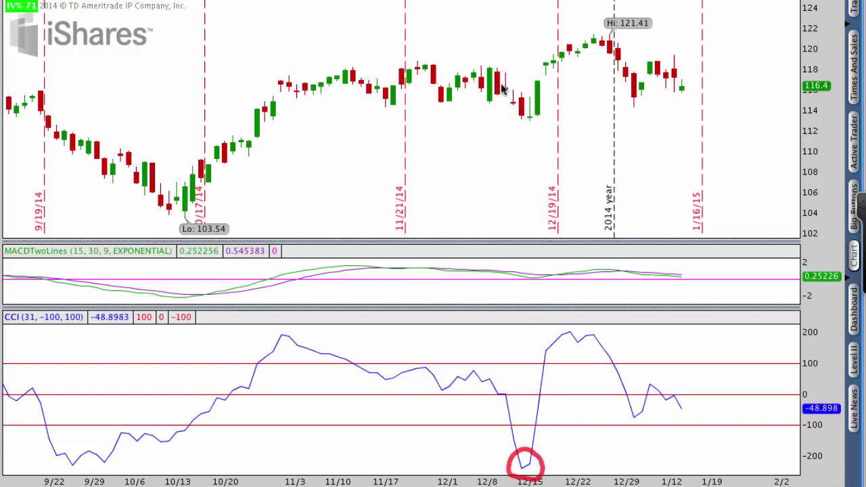
mouse_move(500, 82)
left_mouse_down()
mouse_move(518, 107)
mouse_move(545, 71)
mouse_move(555, 88)
mouse_move(621, 51)
mouse_move(650, 82)
mouse_move(632, 71)
mouse_move(660, 54)
left_mouse_up()
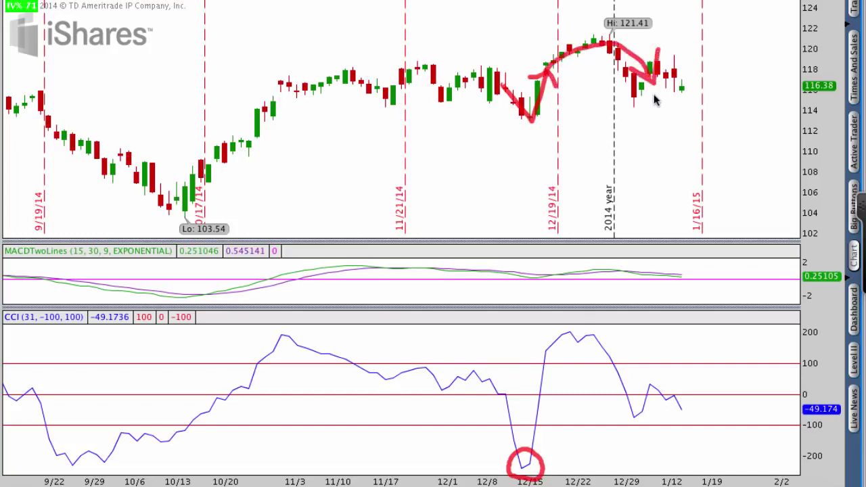
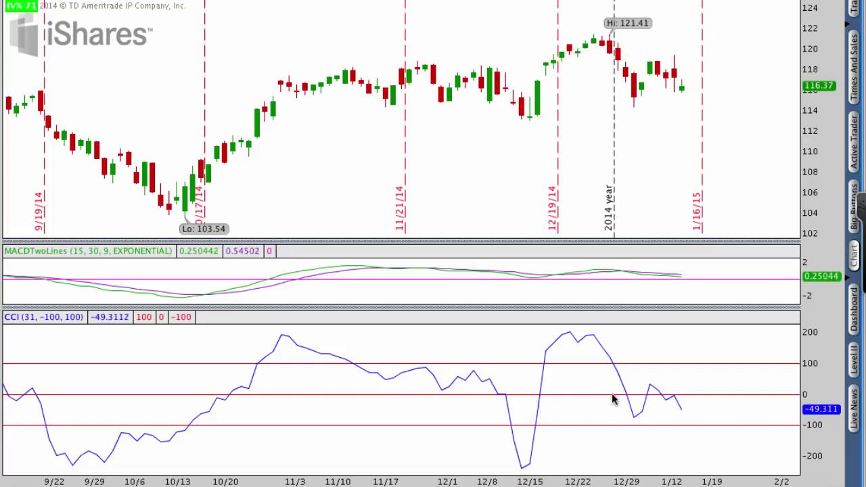
On the April 2014 to January 2015 chart, examine the CCI's zero-line crossings in mid-April and late July against price.
scroll(449, 180, "down", 3)
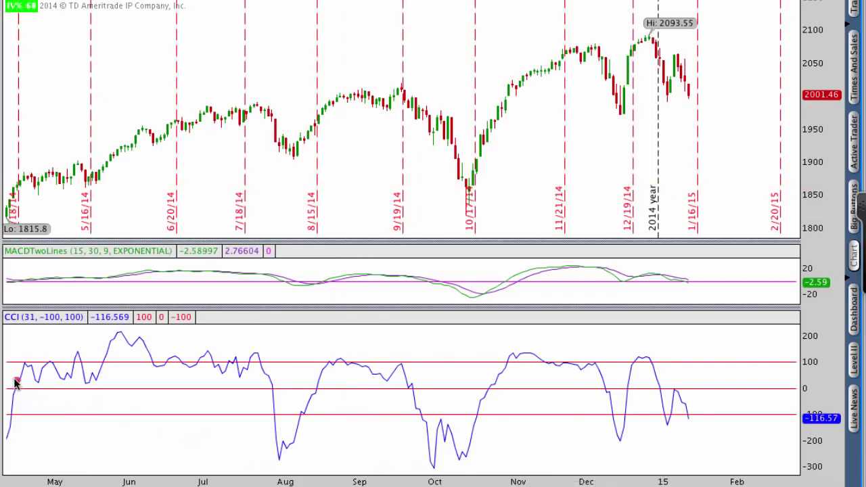
mouse_move(8, 389)
left_mouse_down()
mouse_move(15, 403)
mouse_move(26, 390)
left_mouse_up()
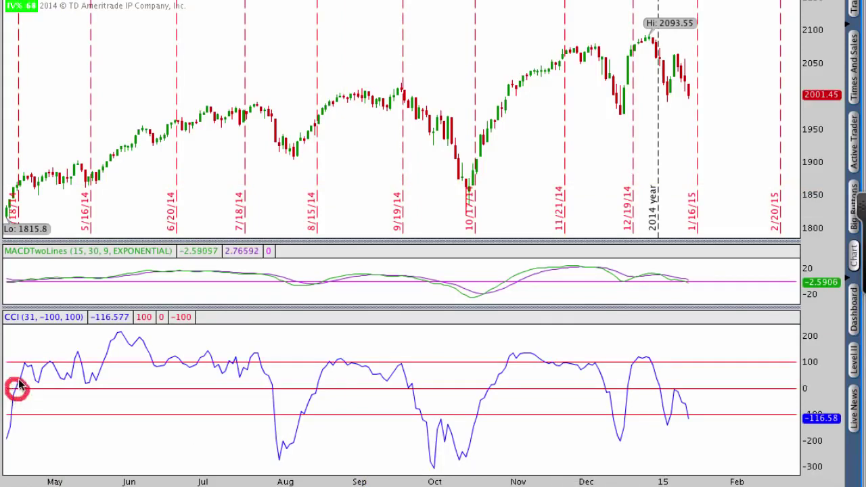
mouse_move(84, 284)
left_mouse_down()
mouse_move(29, 363)
mouse_move(65, 360)
left_mouse_up()
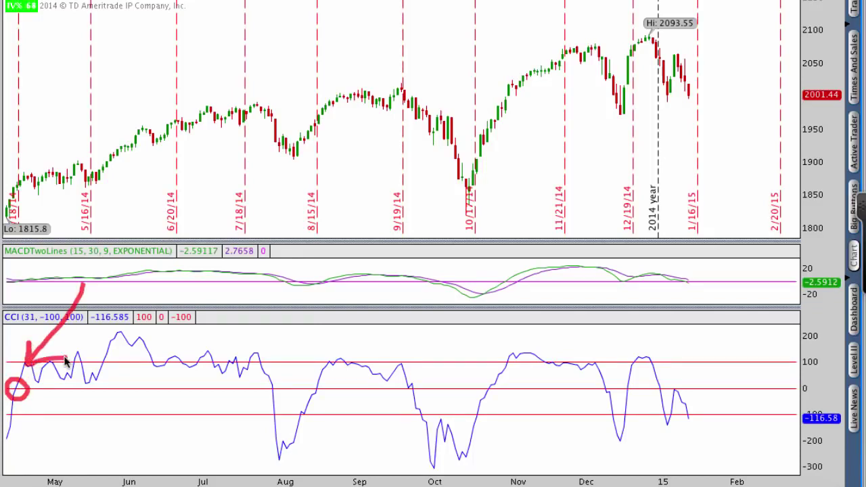
left_click_drag(29, 391, 91, 394)
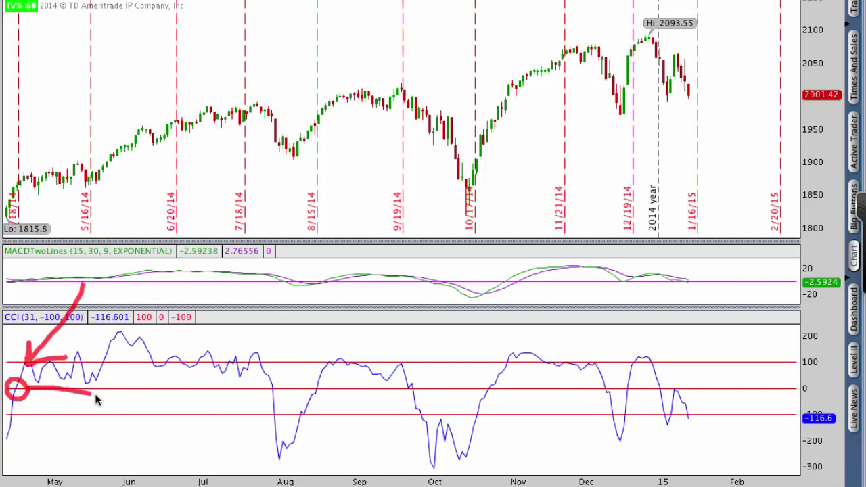
left_click_drag(154, 393, 276, 396)
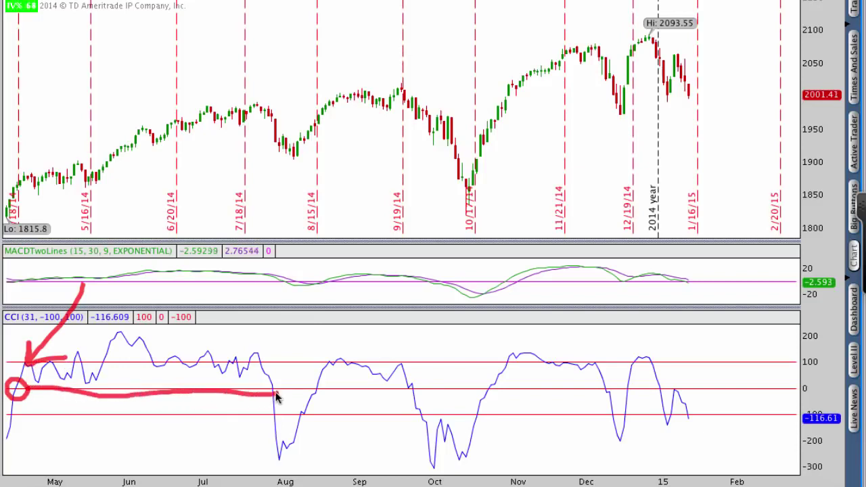
mouse_move(283, 129)
left_mouse_down()
mouse_move(274, 103)
mouse_move(268, 116)
mouse_move(284, 118)
left_mouse_up()
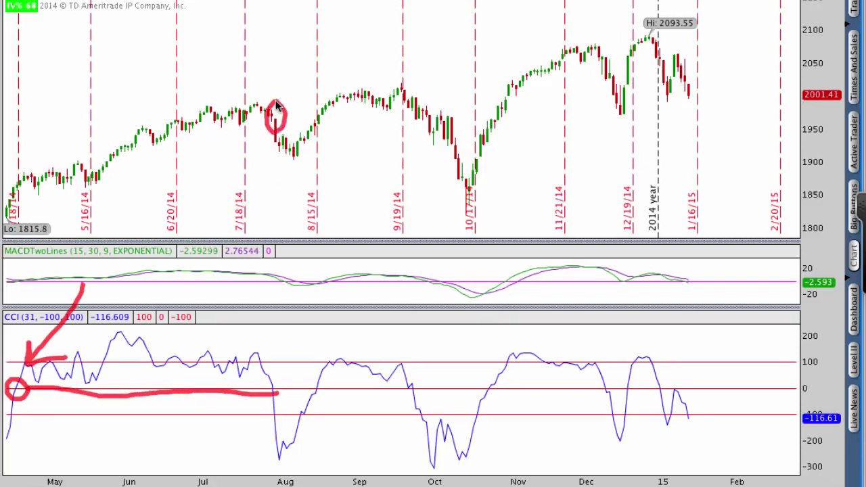
mouse_move(276, 389)
left_mouse_down()
mouse_move(267, 383)
mouse_move(287, 397)
mouse_move(280, 377)
left_mouse_up()
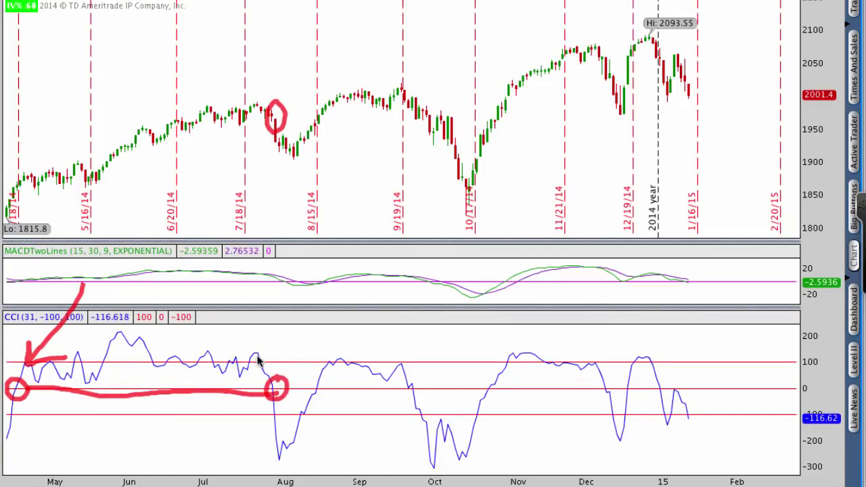
key("Escape")
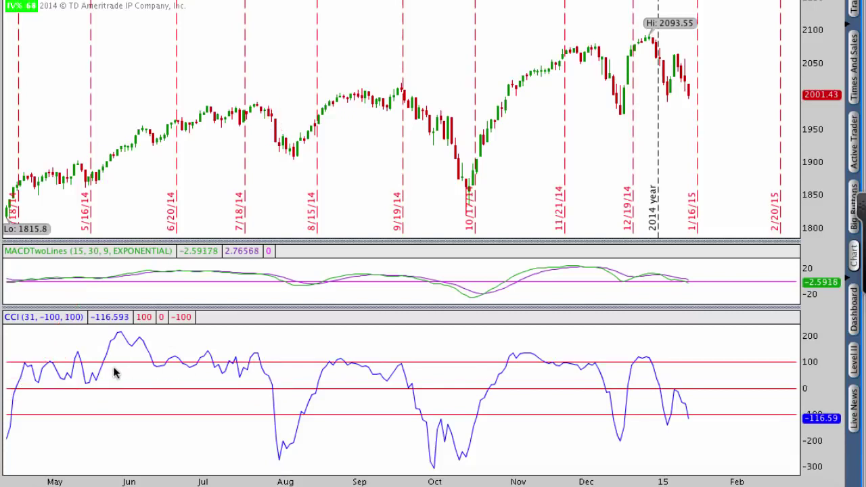
mouse_move(10, 389)
left_mouse_down()
mouse_move(73, 383)
mouse_move(175, 397)
mouse_move(278, 388)
mouse_move(270, 398)
left_mouse_up()
left_click_drag(278, 116, 280, 140)
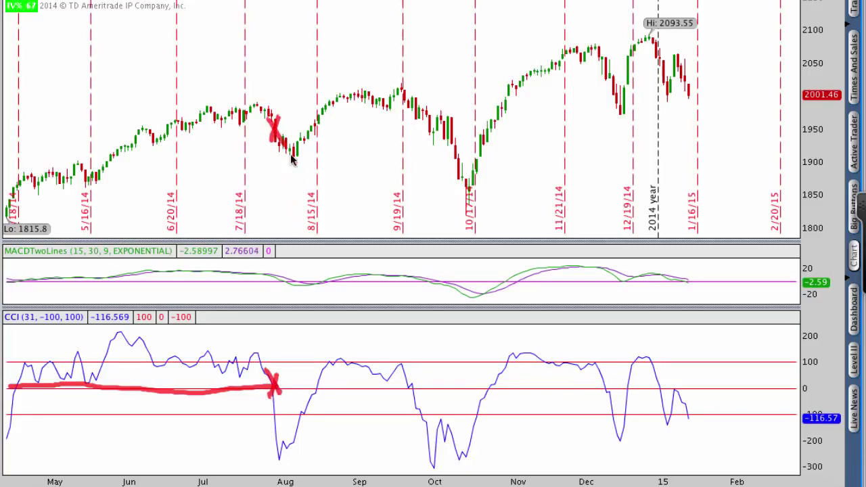
key("Escape")
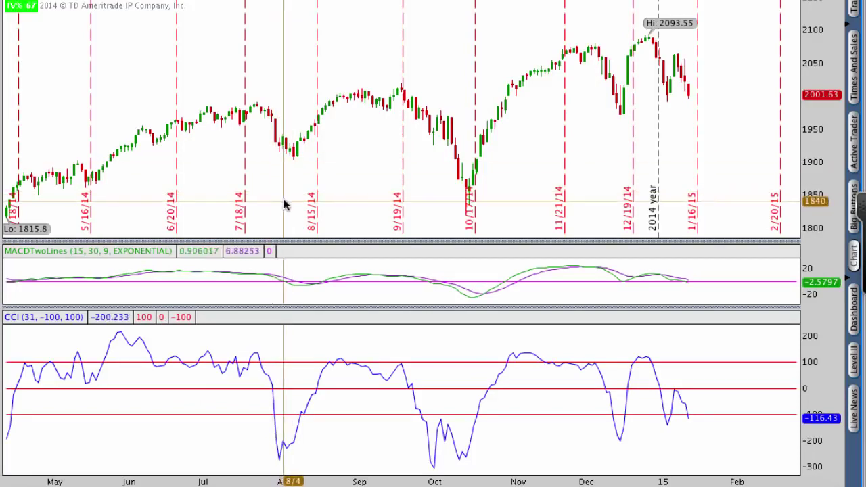
right_click(638, 35)
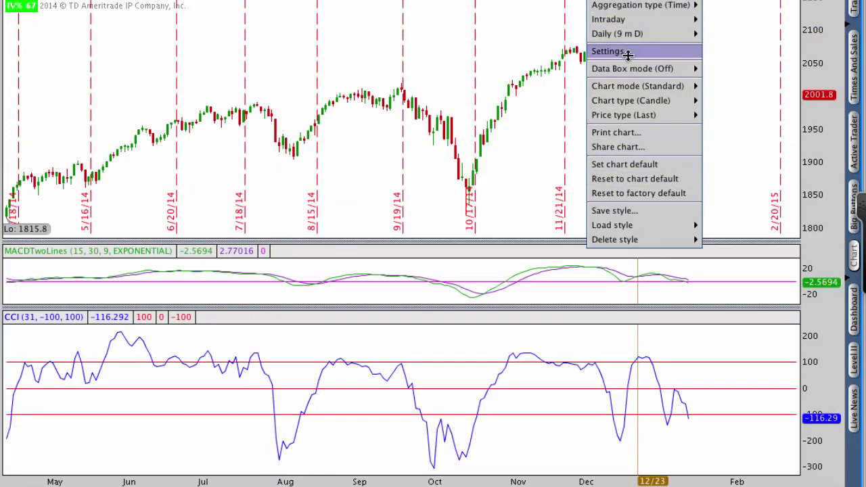
mouse_move(619, 21)
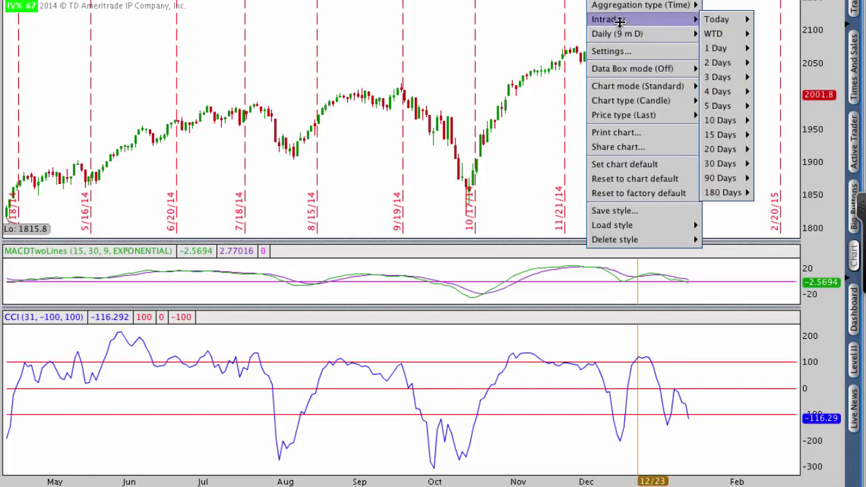
key("Escape")
Add an RSI (14, 70, 30, CLOSE, WILDERS) study to the chart as a lower study beneath CCI.
left_click(699, 7)
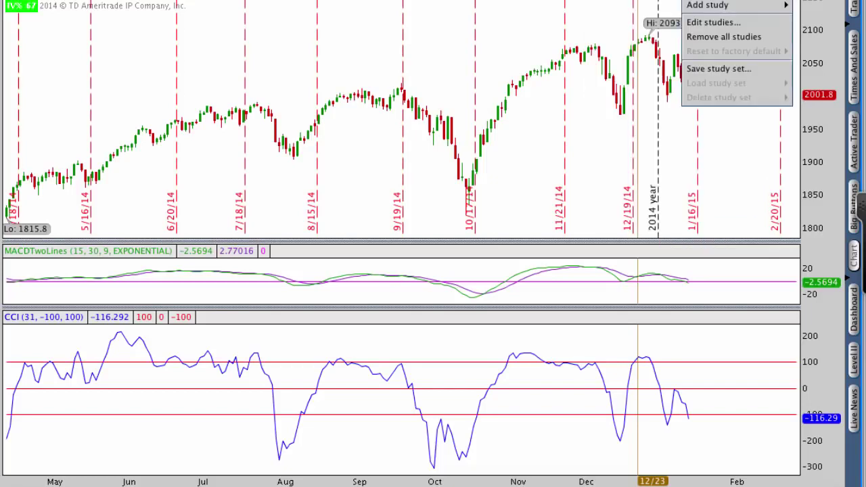
left_click(699, 22)
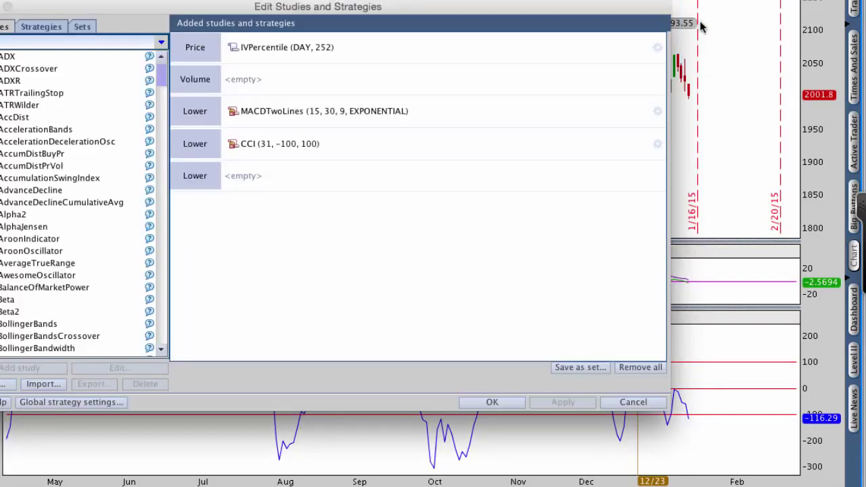
left_click(87, 41)
type("rsi")
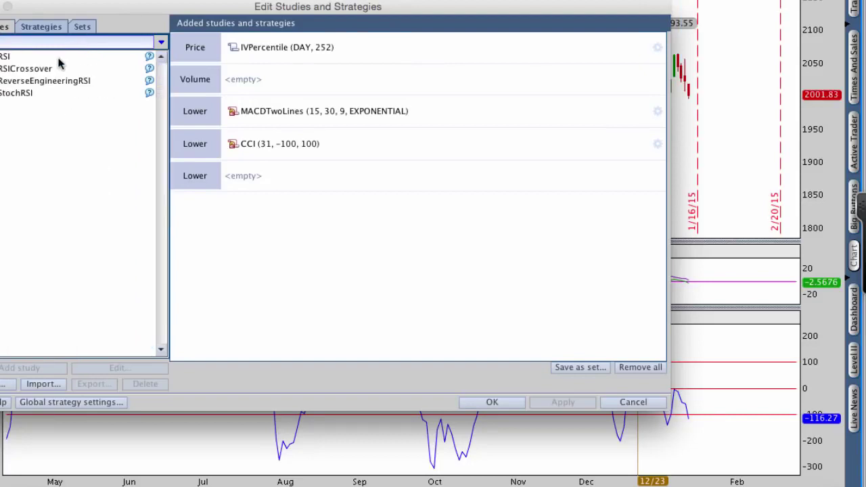
double_click(58, 57)
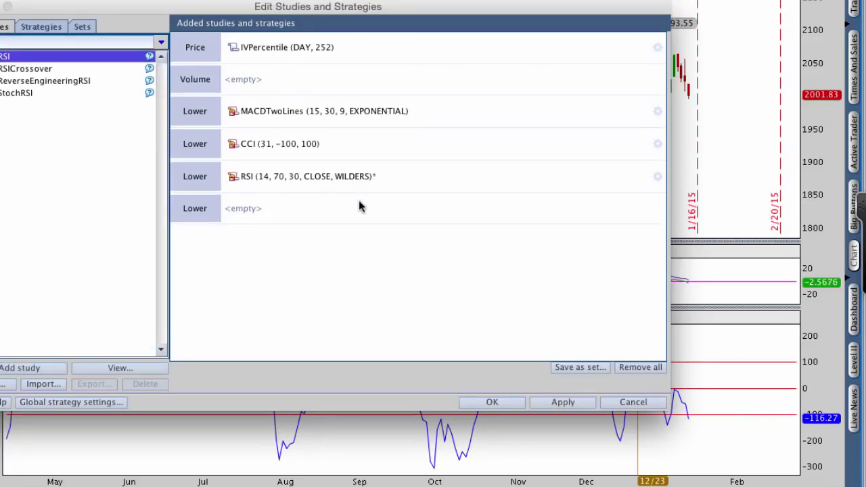
left_click(562, 401)
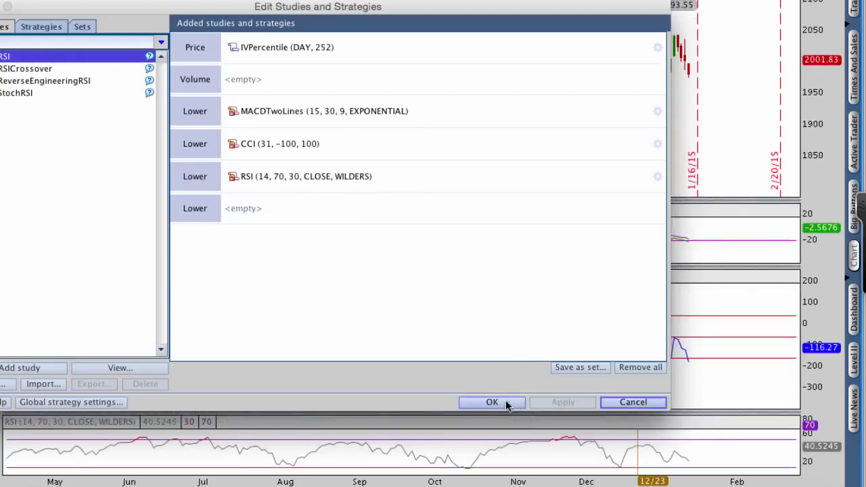
left_click(505, 402)
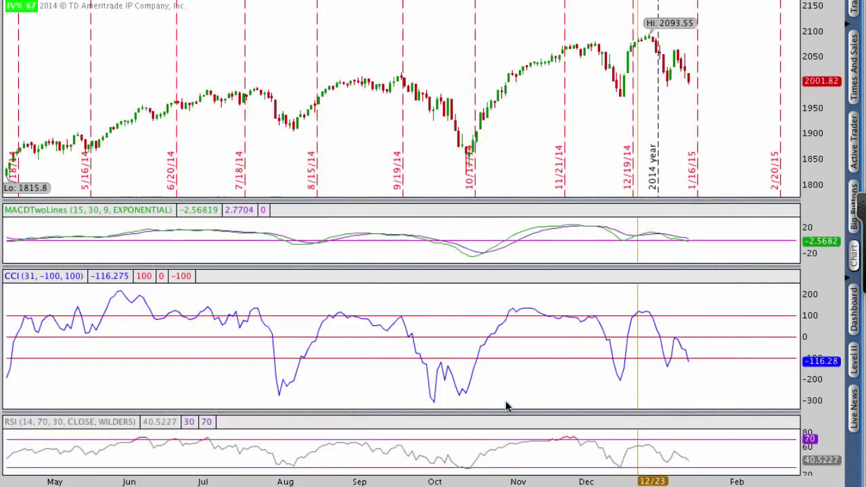
Enlarge the RSI pane by raising its upper divider, and lower the divider beneath the price pane for more room.
left_click_drag(531, 412, 535, 286)
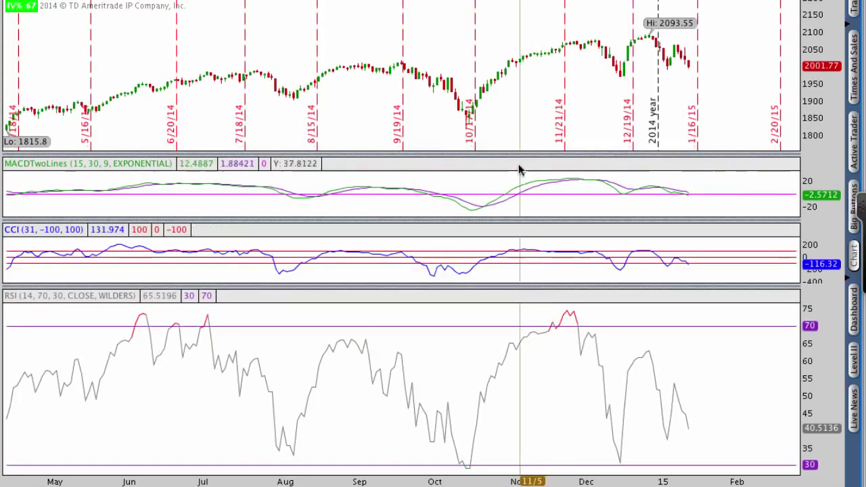
left_click_drag(515, 154, 520, 180)
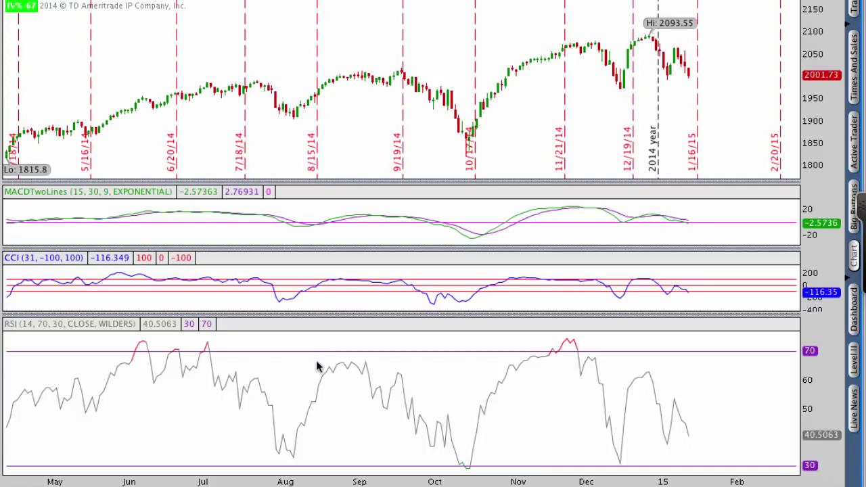
Examine the RSI's 70 overbought and 30 oversold levels, including the mid-October dip and the late November peak.
mouse_move(818, 339)
left_mouse_down()
mouse_move(792, 348)
mouse_move(798, 362)
mouse_move(822, 341)
left_mouse_up()
mouse_move(812, 453)
left_mouse_down()
mouse_move(795, 470)
mouse_move(822, 454)
left_mouse_up()
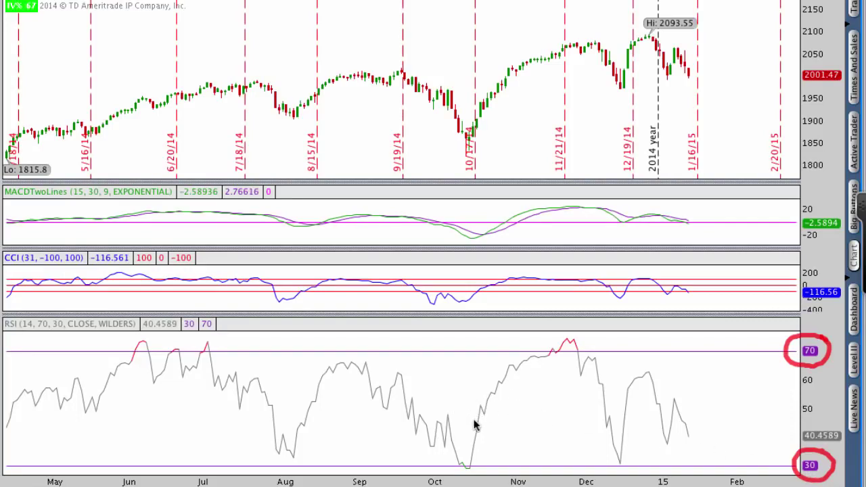
mouse_move(476, 456)
left_mouse_down()
mouse_move(447, 472)
mouse_move(487, 460)
left_mouse_up()
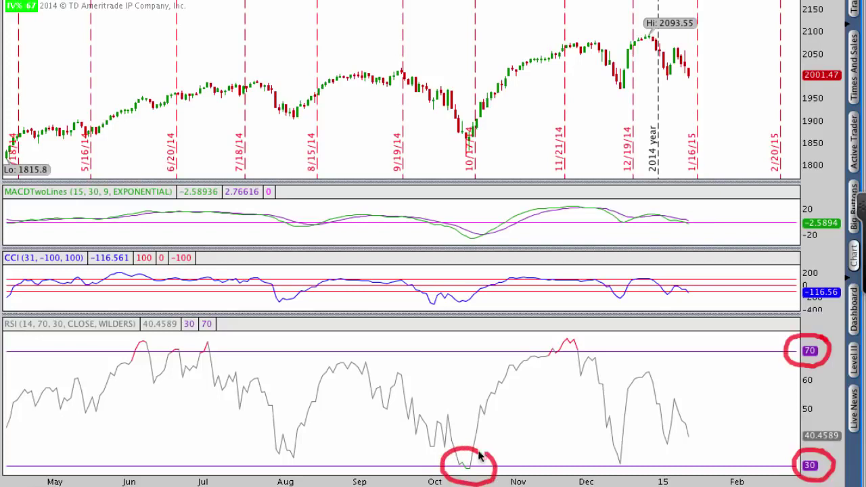
mouse_move(580, 331)
left_mouse_down()
mouse_move(537, 338)
mouse_move(581, 335)
mouse_move(575, 355)
left_mouse_up()
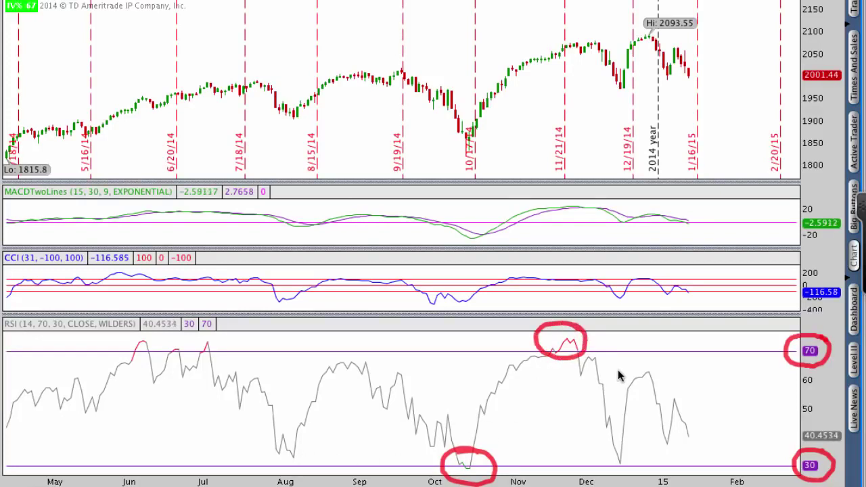
key("Escape")
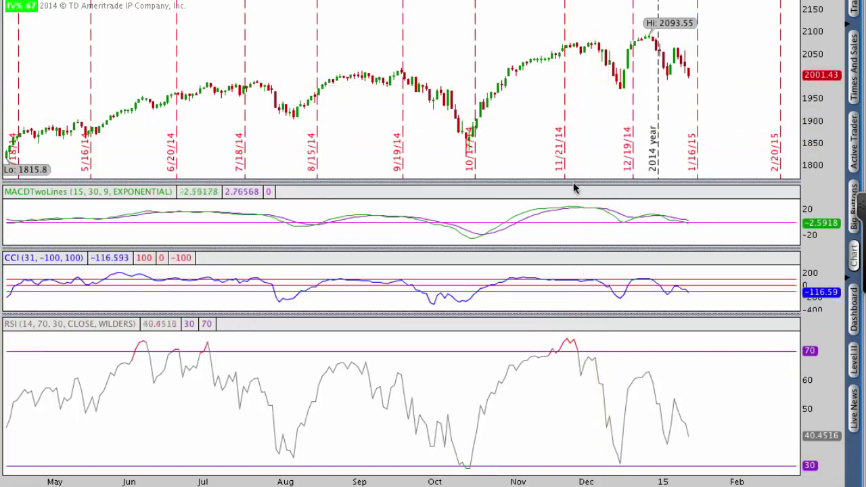
Enlarge the price pane and compare the RSI's mid-October dip below 30 with the price low at that time.
left_click_drag(575, 183, 574, 218)
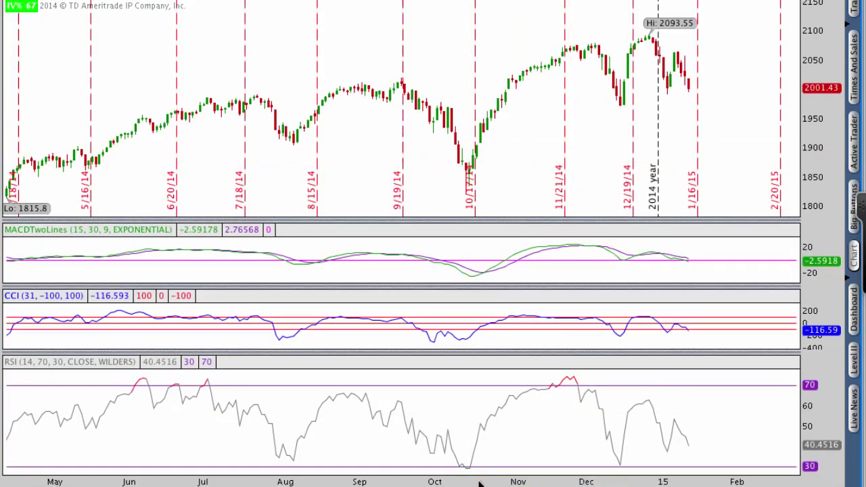
mouse_move(467, 456)
left_mouse_down()
mouse_move(446, 470)
mouse_move(468, 478)
mouse_move(476, 460)
left_mouse_up()
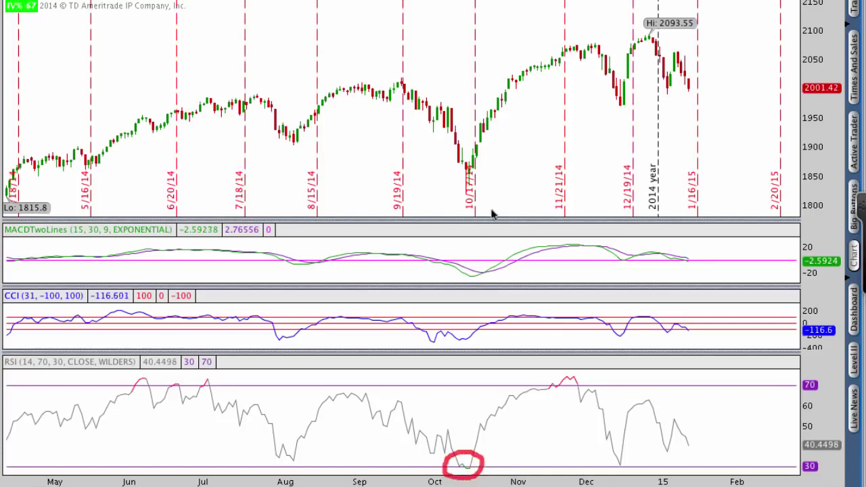
mouse_move(472, 163)
left_mouse_down()
mouse_move(459, 156)
mouse_move(451, 179)
mouse_move(479, 184)
mouse_move(471, 161)
left_mouse_up()
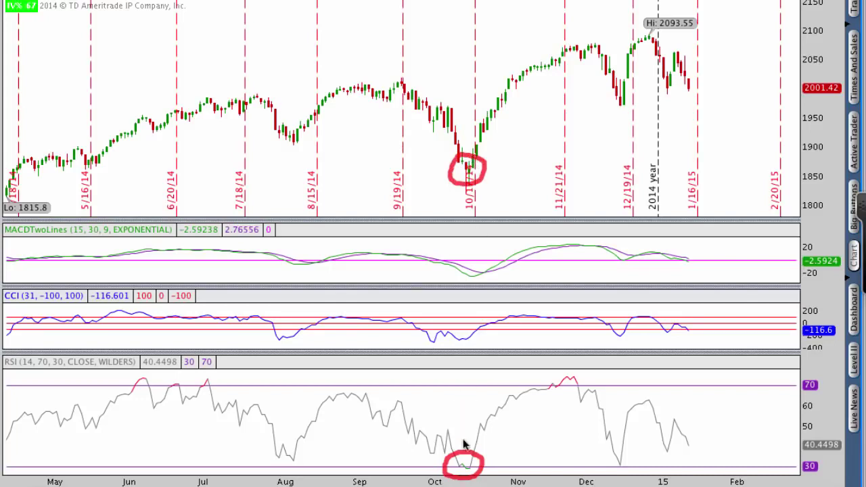
mouse_move(464, 452)
left_mouse_down()
mouse_move(464, 183)
mouse_move(471, 198)
left_mouse_up()
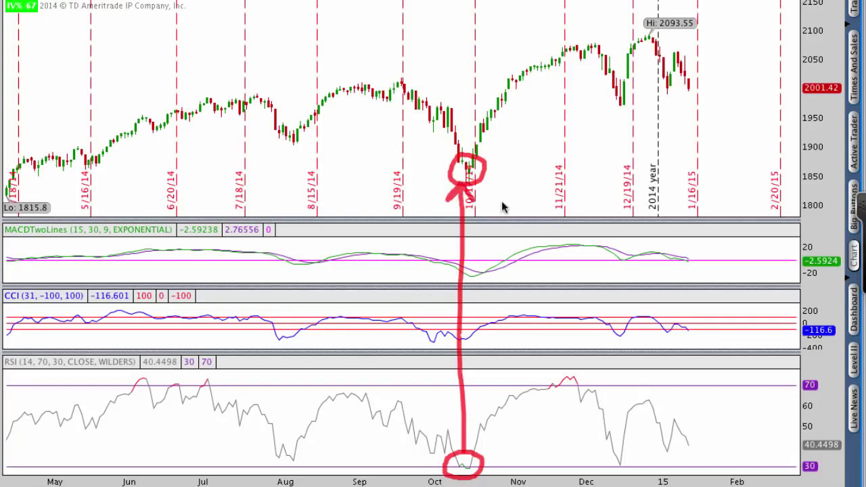
key("Escape")
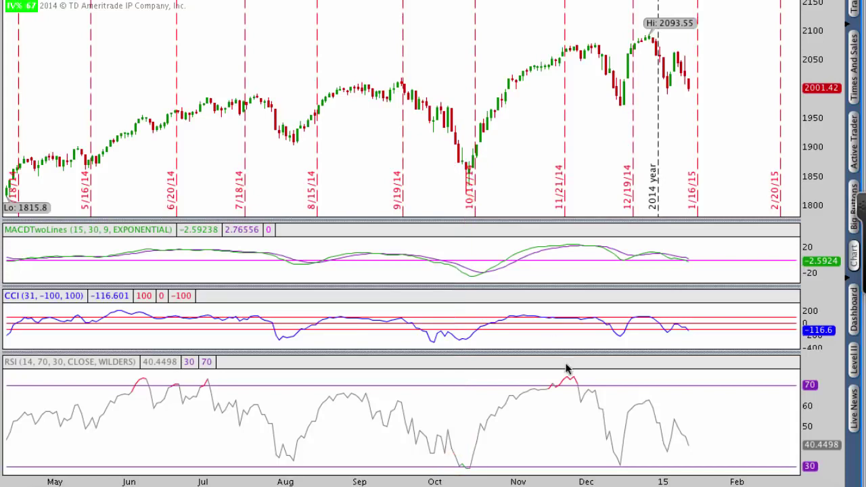
Compare the RSI's late November peak above 70 with the price top and the decline into mid-December.
mouse_move(570, 374)
left_mouse_down()
mouse_move(557, 369)
mouse_move(553, 403)
mouse_move(583, 374)
mouse_move(568, 367)
left_mouse_up()
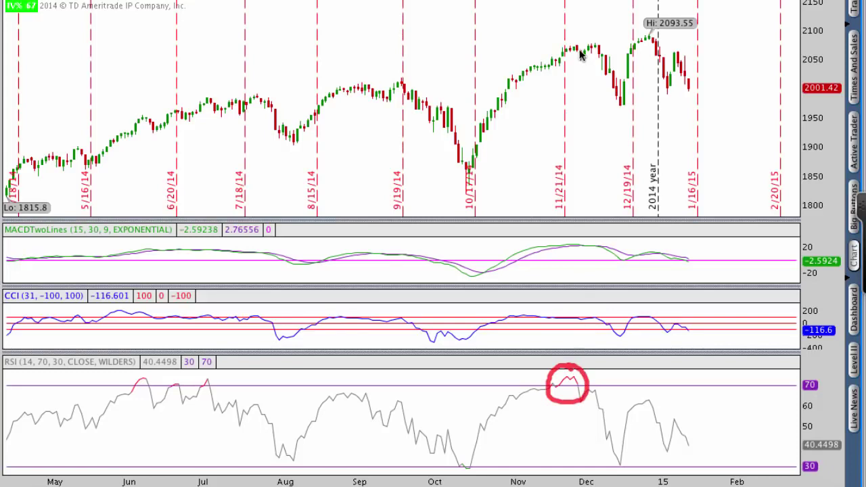
mouse_move(581, 49)
left_mouse_down()
mouse_move(572, 37)
mouse_move(558, 57)
mouse_move(585, 64)
mouse_move(593, 41)
mouse_move(573, 39)
left_mouse_up()
mouse_move(601, 71)
left_mouse_down()
mouse_move(610, 110)
mouse_move(620, 98)
left_mouse_up()
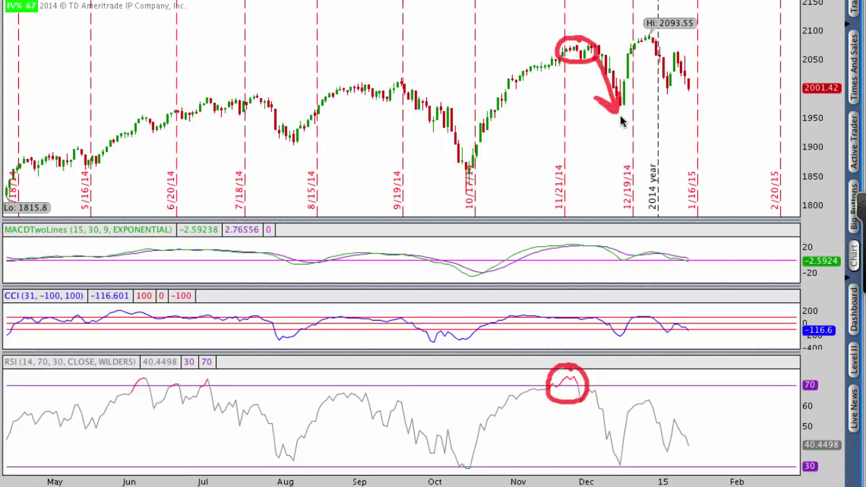
key("Escape")
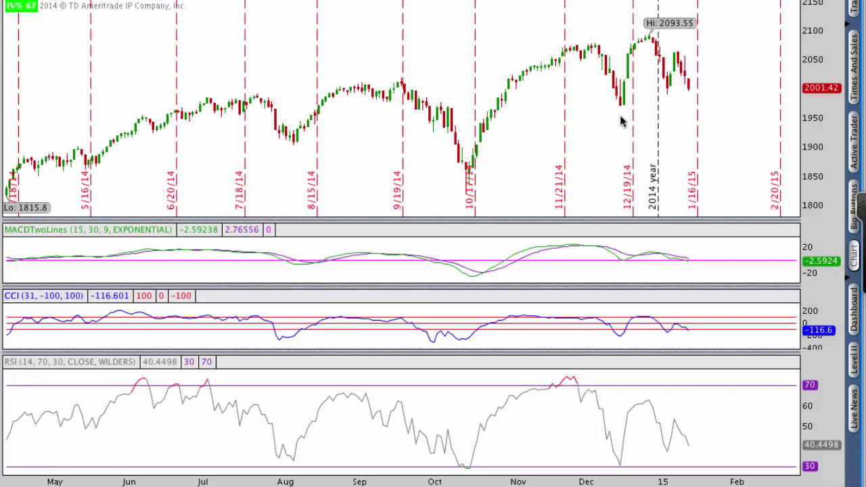
Circle the RSI's June–July peaks above 70, the matching price range and decline, the October low and late November top; clear the marks.
mouse_move(215, 368)
left_mouse_down()
mouse_move(135, 377)
mouse_move(120, 396)
mouse_move(179, 406)
mouse_move(224, 399)
mouse_move(210, 371)
left_mouse_up()
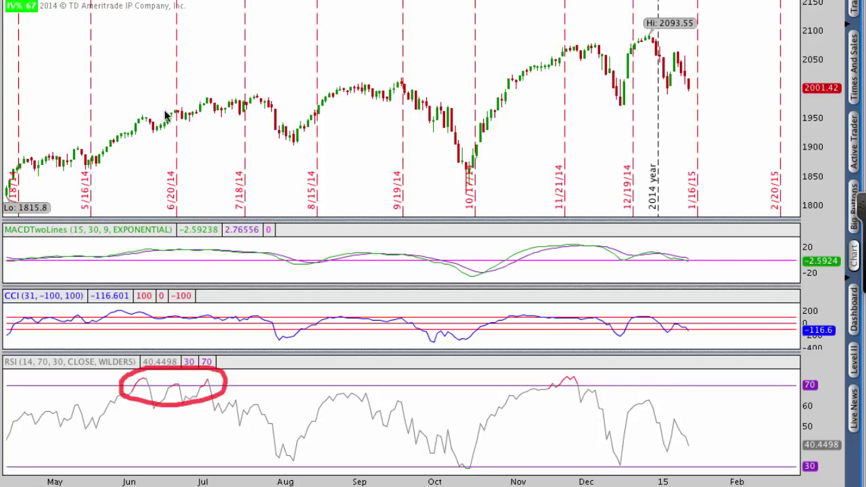
mouse_move(165, 115)
left_mouse_down()
mouse_move(136, 120)
mouse_move(135, 132)
mouse_move(230, 126)
mouse_move(225, 98)
mouse_move(147, 103)
left_mouse_up()
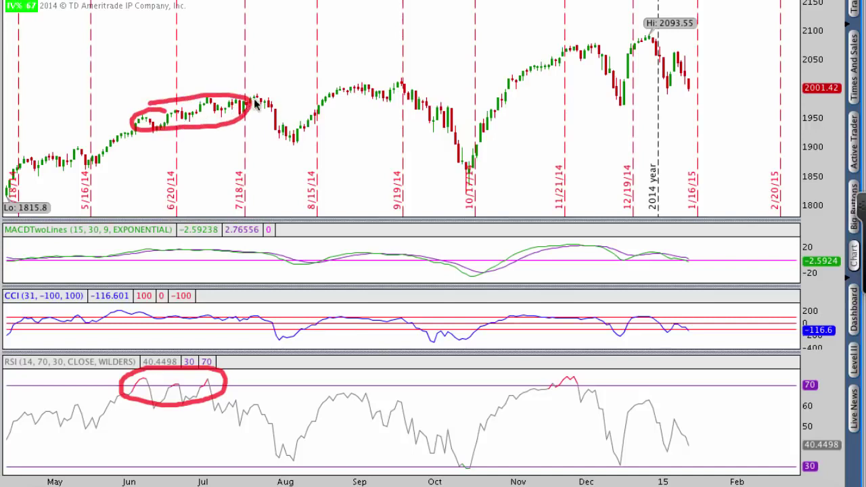
left_click_drag(249, 101, 292, 140)
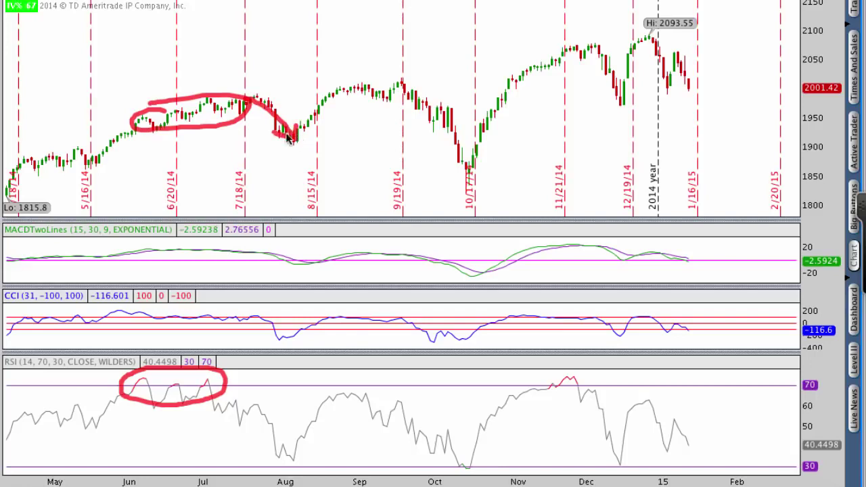
mouse_move(472, 157)
left_mouse_down()
mouse_move(454, 164)
mouse_move(477, 177)
mouse_move(474, 157)
left_mouse_up()
mouse_move(593, 41)
left_mouse_down()
mouse_move(574, 47)
mouse_move(590, 62)
mouse_move(578, 47)
left_mouse_up()
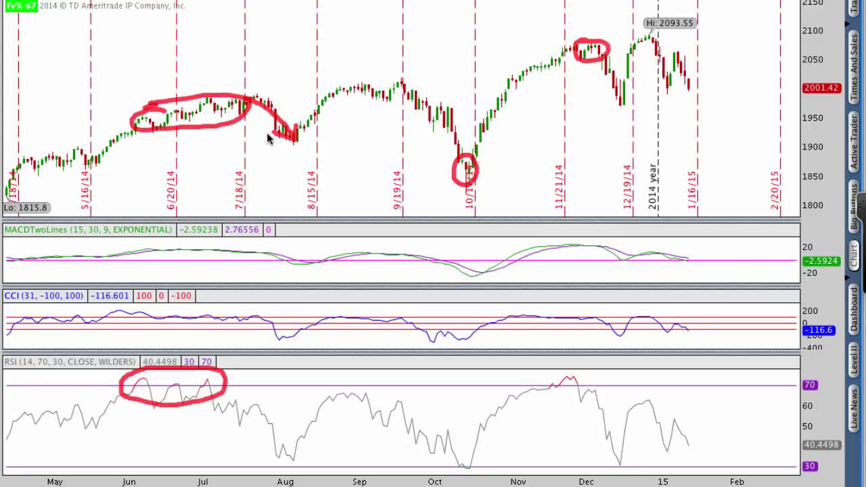
key("Escape")
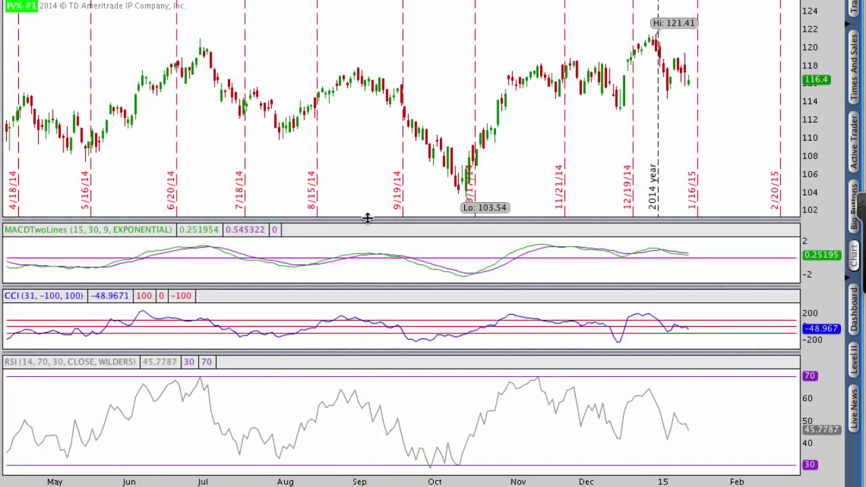
Enlarge the CCI pane by lowering the divider above the RSI, and the MACDTwoLines pane by raising the divider beneath the price.
left_click_drag(411, 351, 419, 383)
left_click_drag(425, 219, 418, 188)
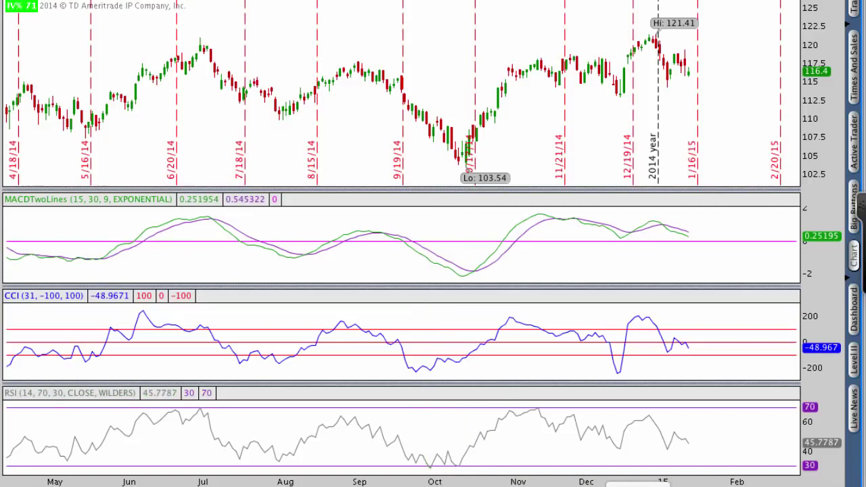
Trace the shared wave pattern from mid-April to mid-December over the CCI, RSI and MACDTwoLines curves for comparison.
mouse_move(17, 363)
left_mouse_down()
mouse_move(157, 324)
mouse_move(257, 359)
mouse_move(357, 336)
mouse_move(422, 365)
mouse_move(508, 334)
mouse_move(605, 351)
mouse_move(616, 366)
left_mouse_up()
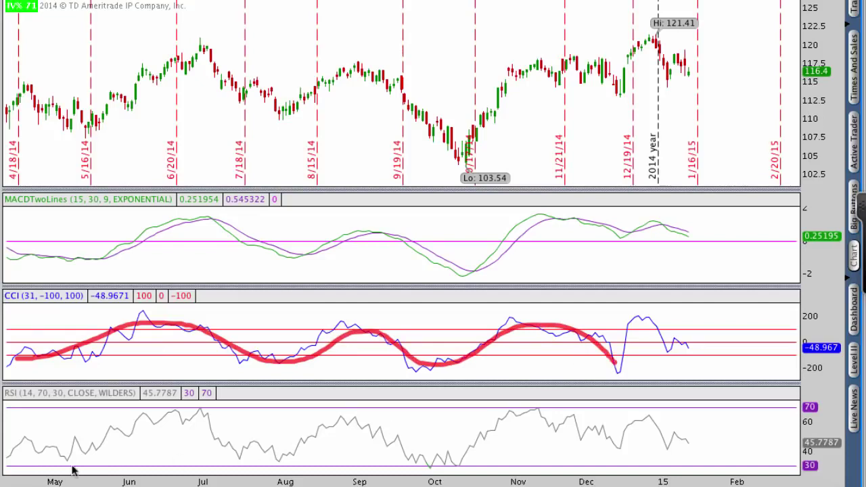
mouse_move(11, 451)
left_mouse_down()
mouse_move(67, 446)
mouse_move(150, 413)
mouse_move(294, 459)
mouse_move(376, 426)
mouse_move(450, 463)
mouse_move(557, 427)
mouse_move(611, 447)
left_mouse_up()
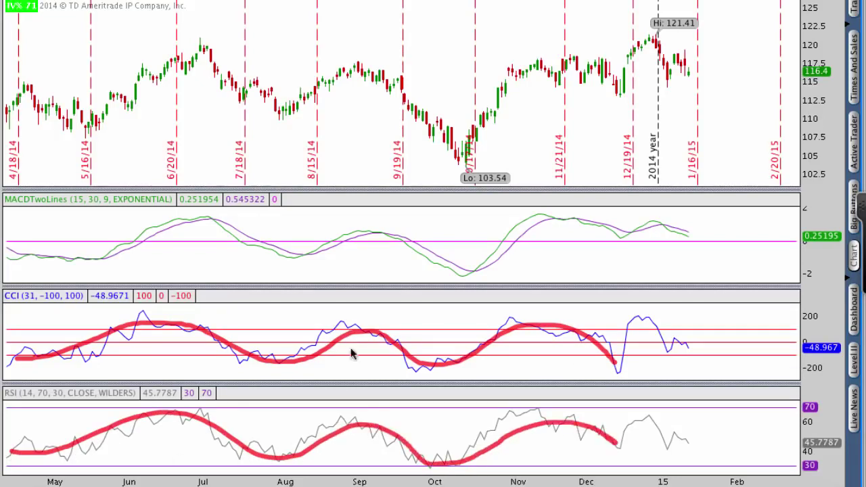
mouse_move(16, 252)
left_mouse_down()
mouse_move(61, 267)
mouse_move(119, 265)
left_mouse_up()
mouse_move(199, 235)
left_mouse_down()
mouse_move(295, 264)
mouse_move(391, 241)
mouse_move(468, 277)
mouse_move(570, 234)
mouse_move(611, 242)
left_mouse_up()
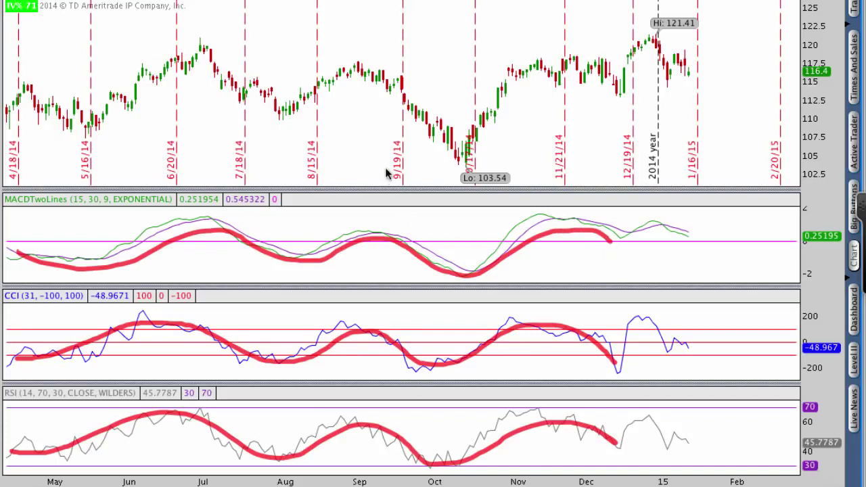
Draw a vertical line through all panes at the early September peak to compare indicator and price tops, and clear the marks.
left_click_drag(358, 1, 369, 155)
left_click_drag(371, 186, 361, 485)
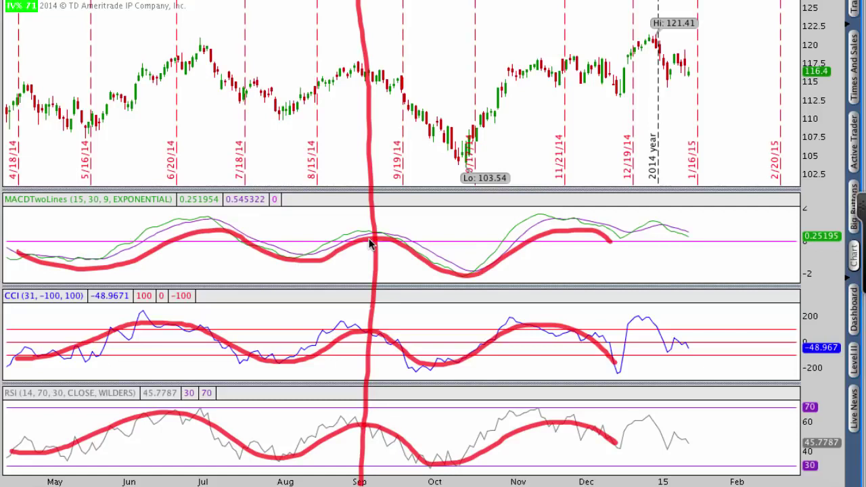
key("Escape")
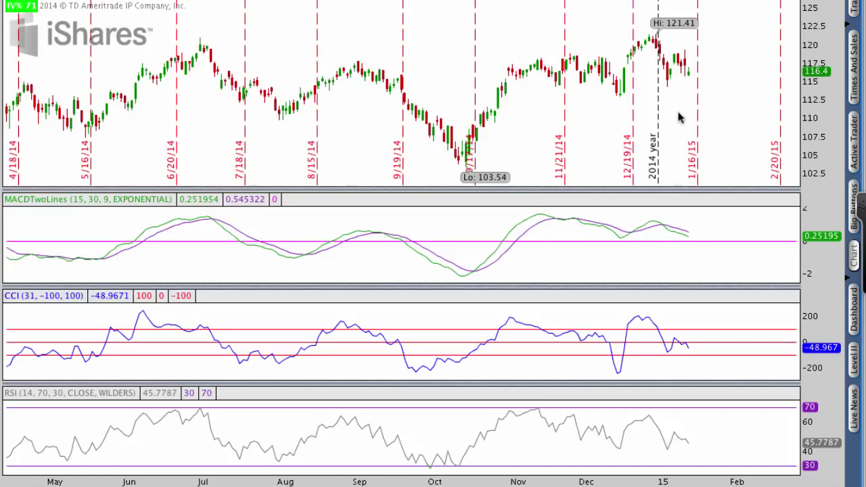
Mark the January price rollover and draw downward arrows at the latest MACDTwoLines, CCI, RSI and price readings.
mouse_move(624, 67)
left_mouse_down()
mouse_move(659, 41)
mouse_move(677, 67)
mouse_move(687, 49)
left_mouse_up()
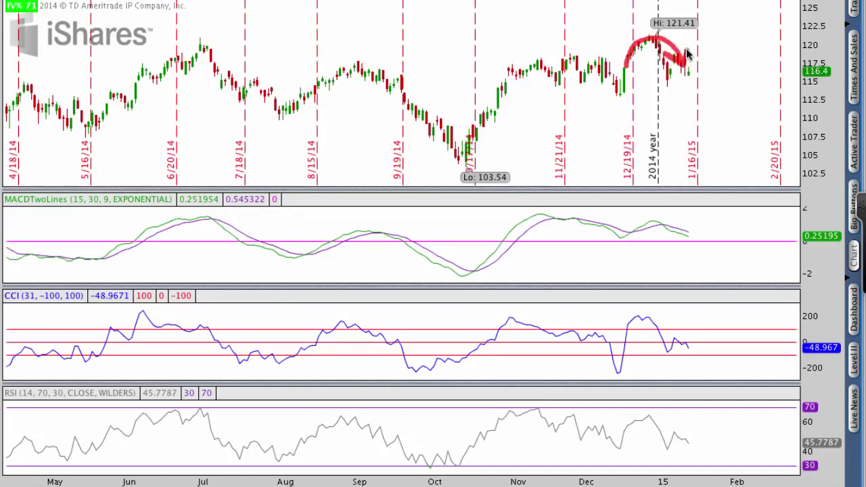
left_click_drag(660, 221, 685, 240)
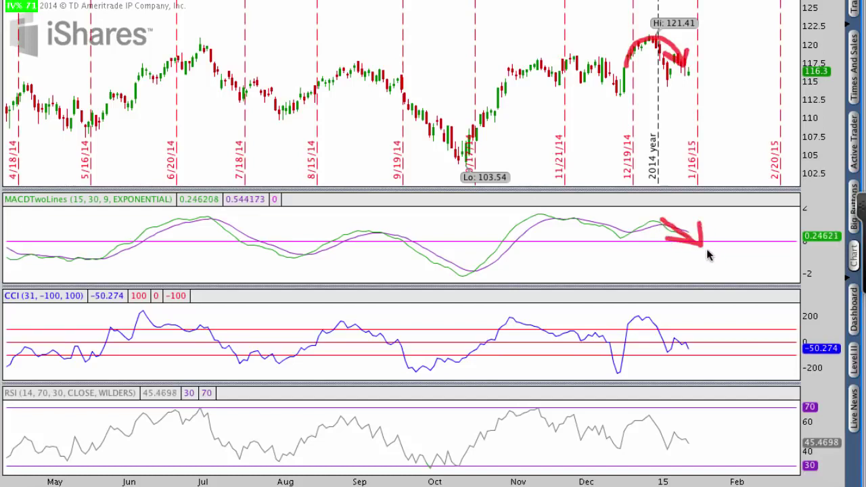
mouse_move(673, 342)
left_mouse_down()
mouse_move(695, 358)
mouse_move(697, 348)
left_mouse_up()
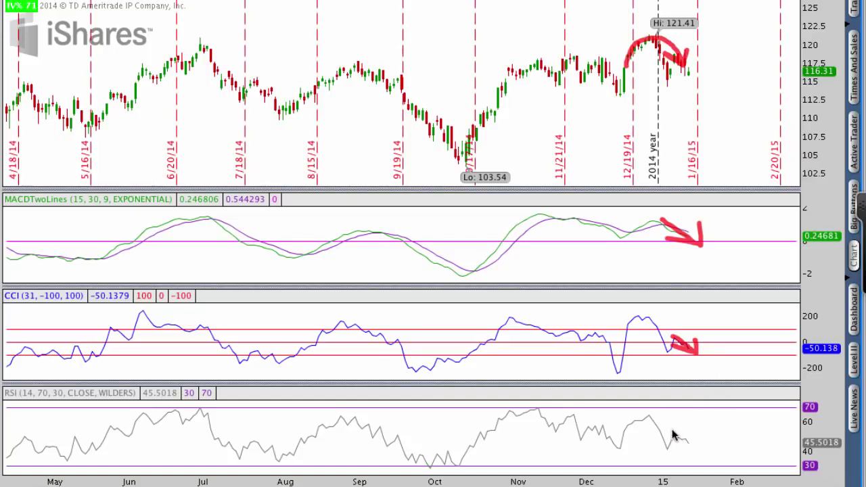
left_click_drag(667, 429, 692, 446)
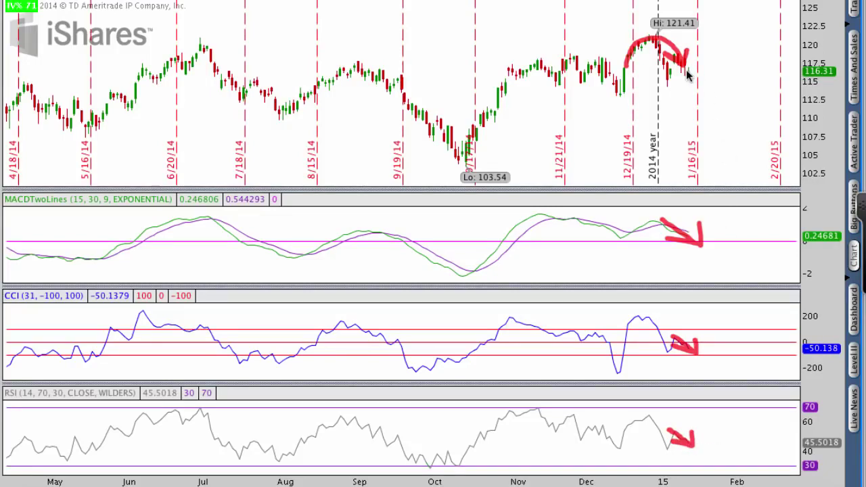
mouse_move(688, 69)
left_mouse_down()
mouse_move(699, 92)
mouse_move(685, 93)
mouse_move(707, 81)
left_mouse_up()
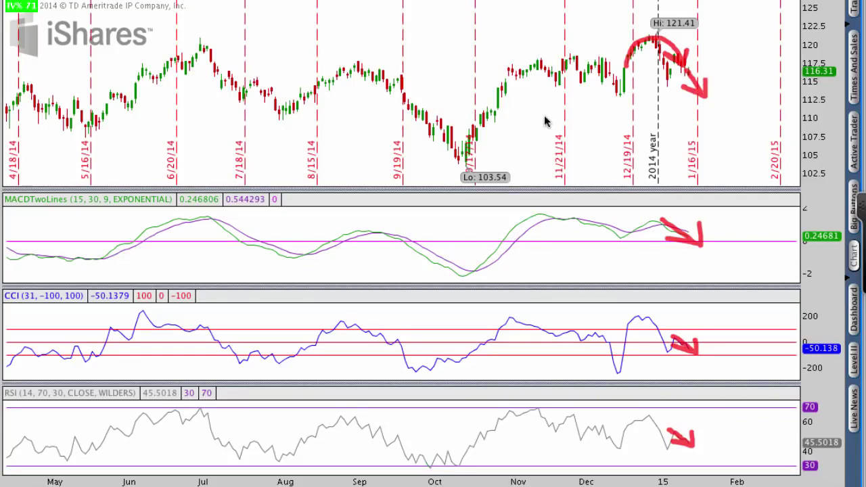